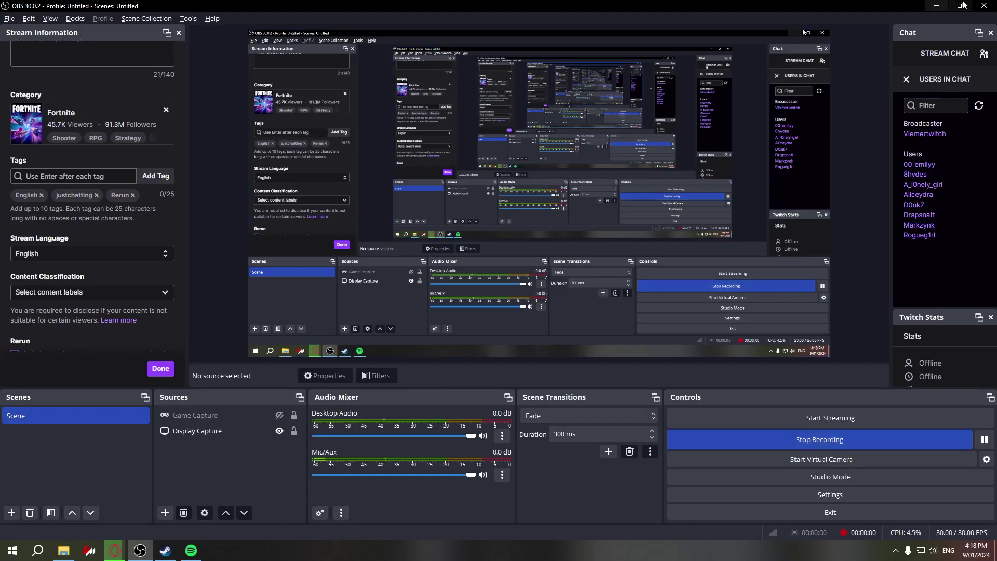
Minimize OBS and close the Videos folder window so the desktop is clear
click(936, 6)
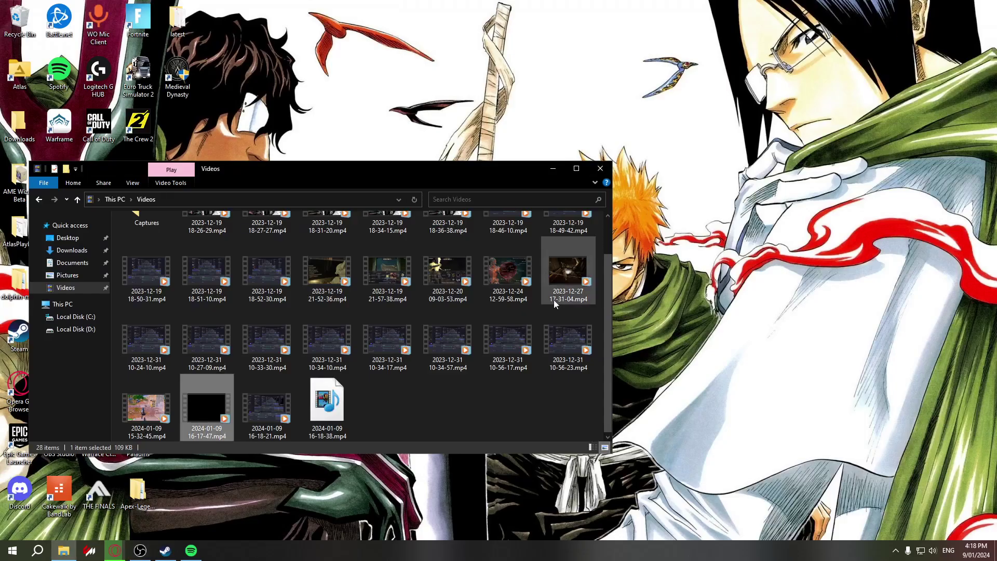
click(600, 168)
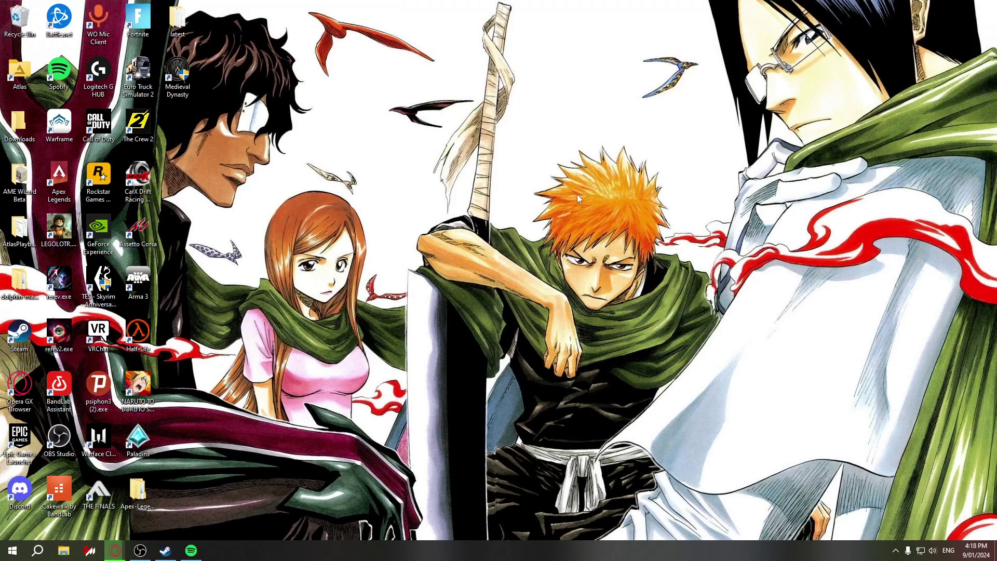
Bring up Opera GX, open the Dolphin Emulator Google result, and go to its download page
click(115, 551)
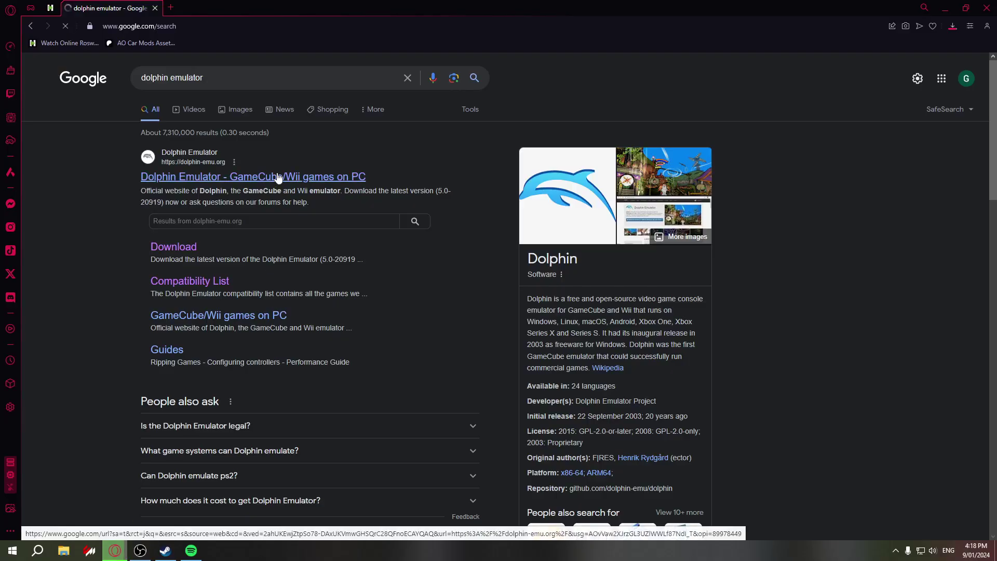
click(276, 177)
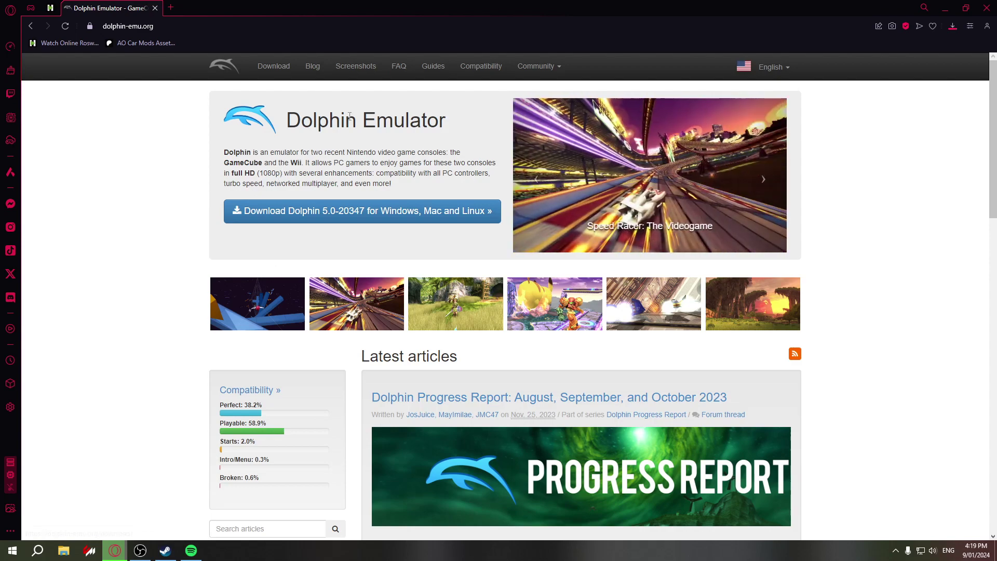
scroll(301, 214, down, 1)
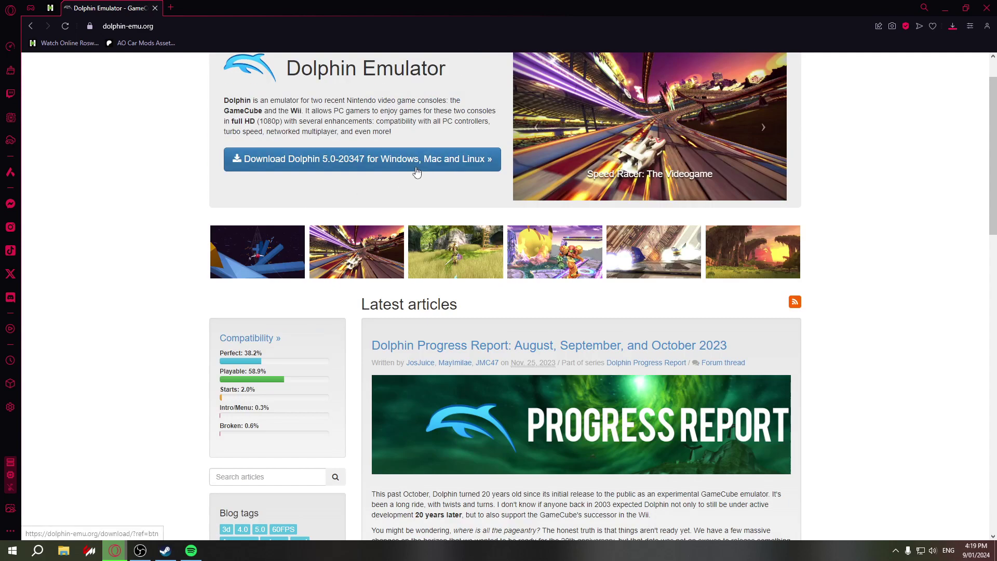
scroll(416, 171, up, 1)
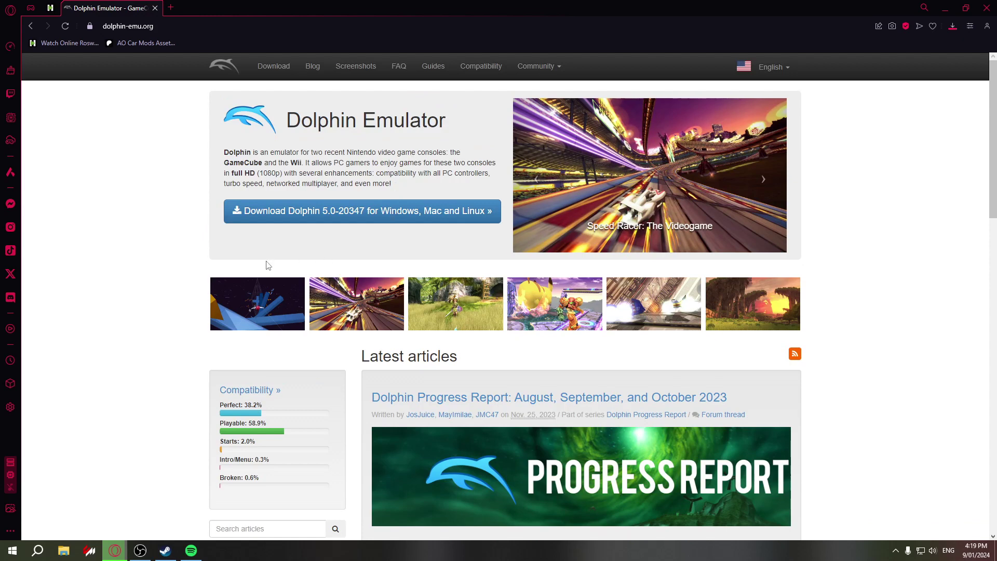
click(312, 217)
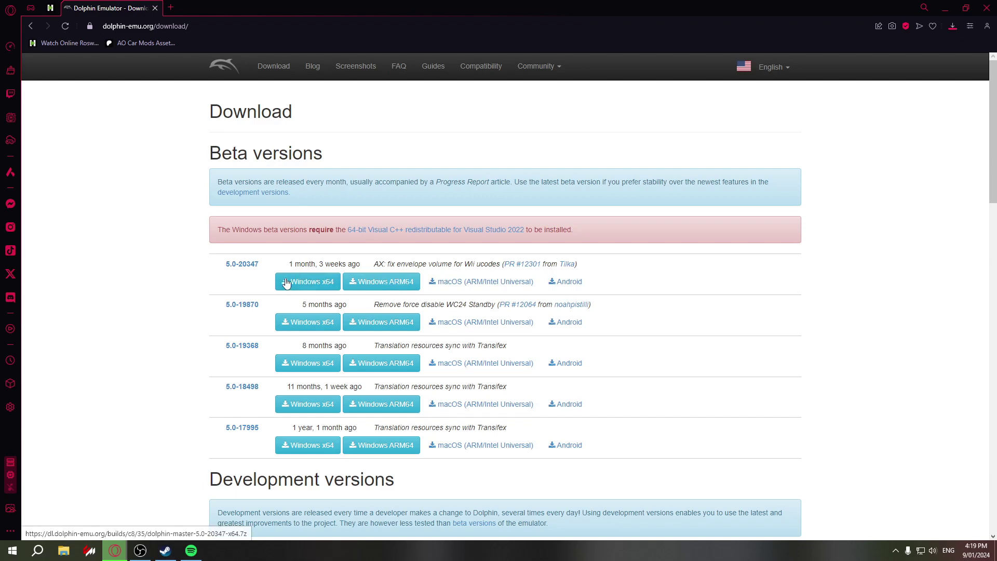
Browse down through the Dolphin beta builds list, then return to the top of the page
scroll(327, 279, down, 1)
scroll(327, 279, up, 1)
scroll(327, 280, down, 1)
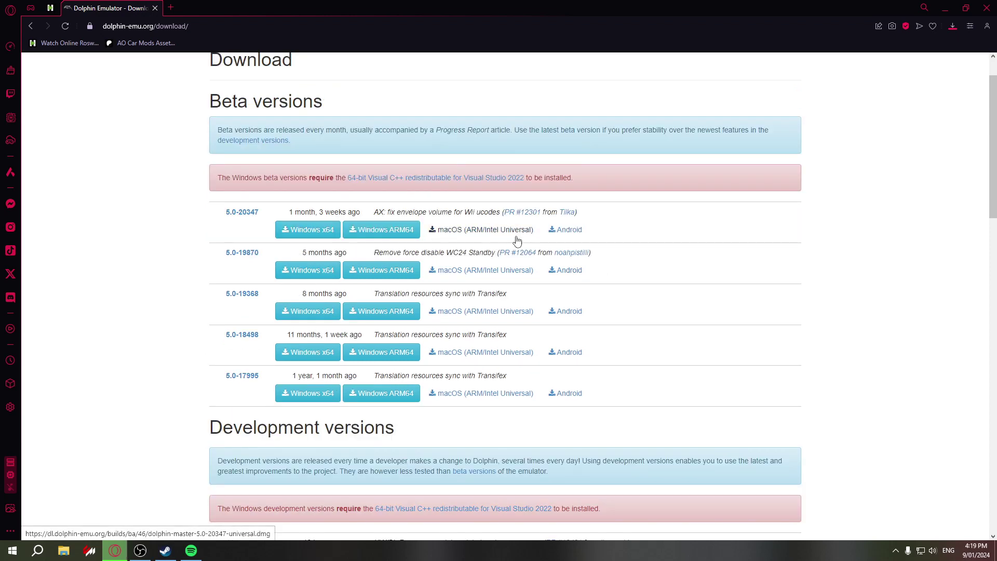
scroll(298, 421, down, 15)
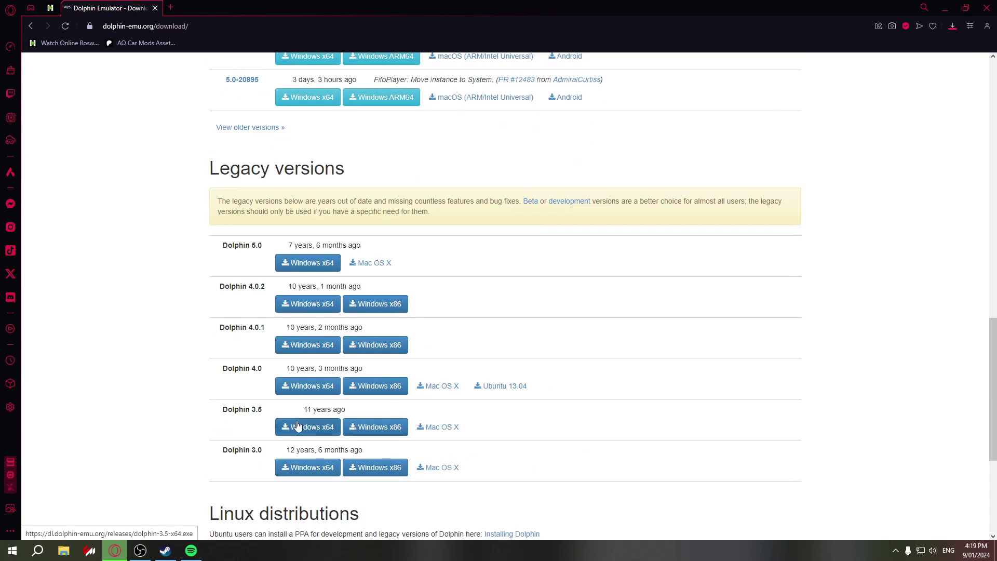
scroll(298, 422, down, 5)
drag(219, 370, 492, 376)
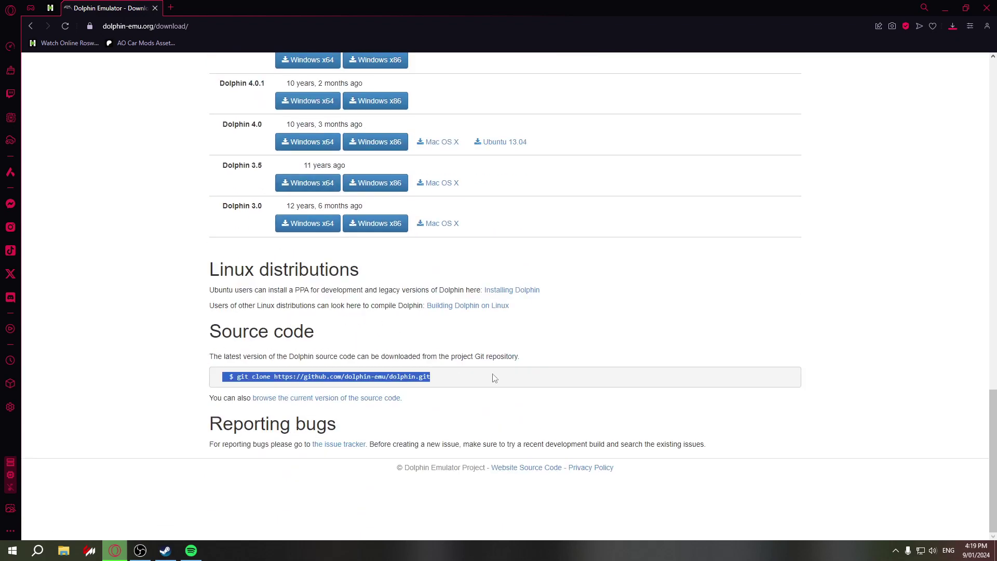
click(492, 376)
scroll(491, 384, up, 15)
scroll(488, 398, up, 10)
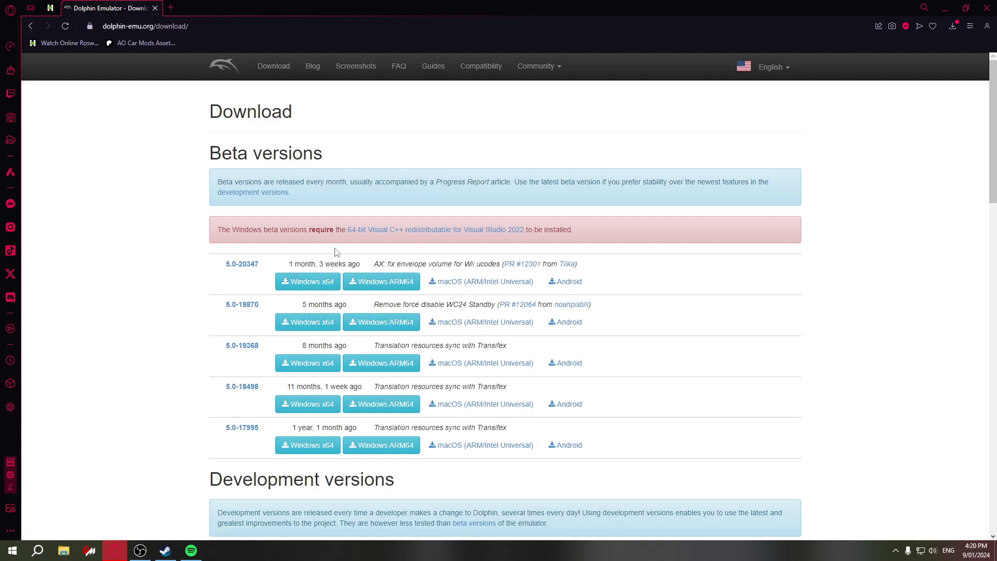
Scroll up and down the download page to survey the Beta and Development sections
scroll(335, 255, down, 3)
scroll(331, 250, up, 3)
drag(211, 152, 354, 155)
scroll(359, 233, down, 7)
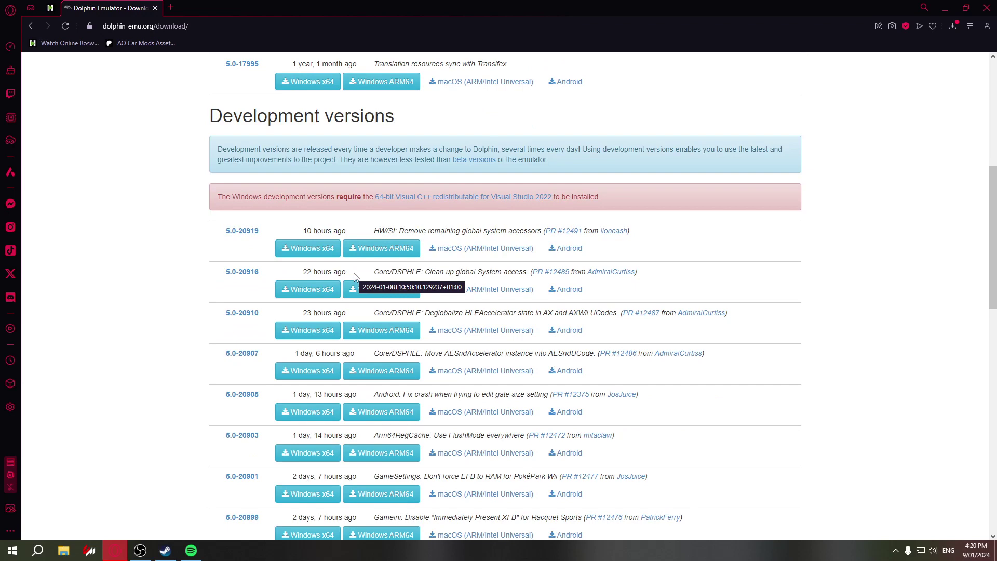
scroll(355, 277, down, 1)
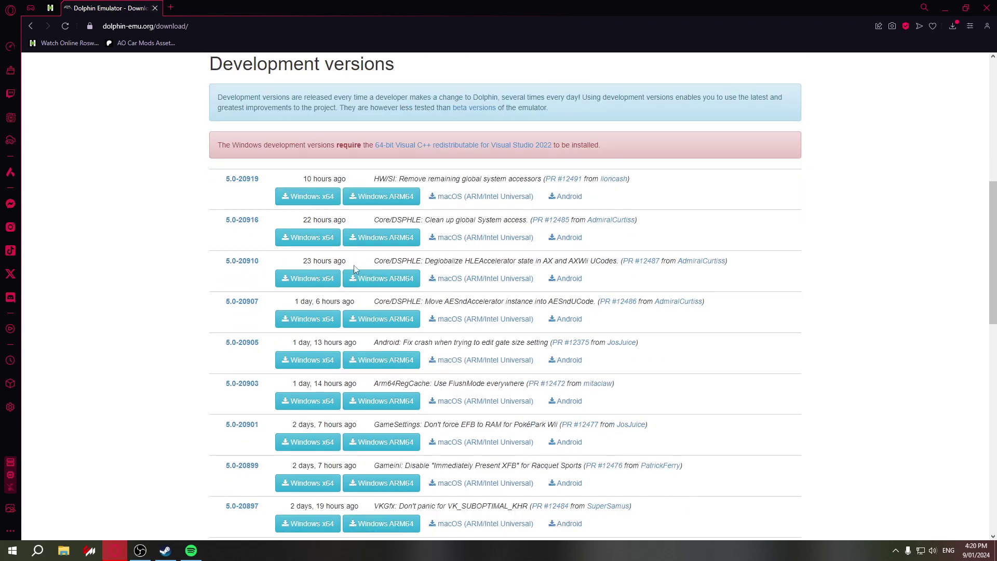
scroll(355, 266, up, 8)
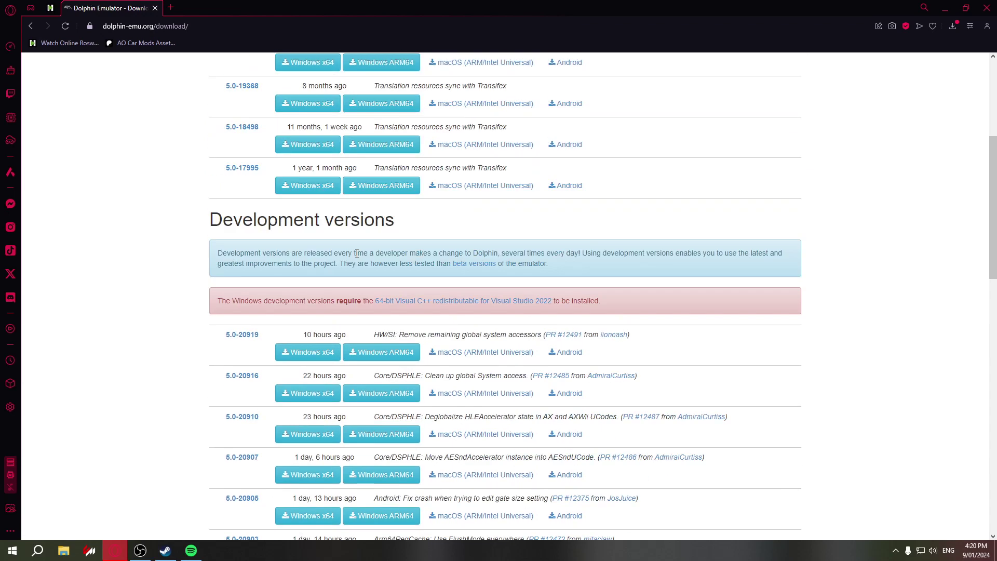
scroll(329, 285, down, 1)
scroll(329, 285, down, 16)
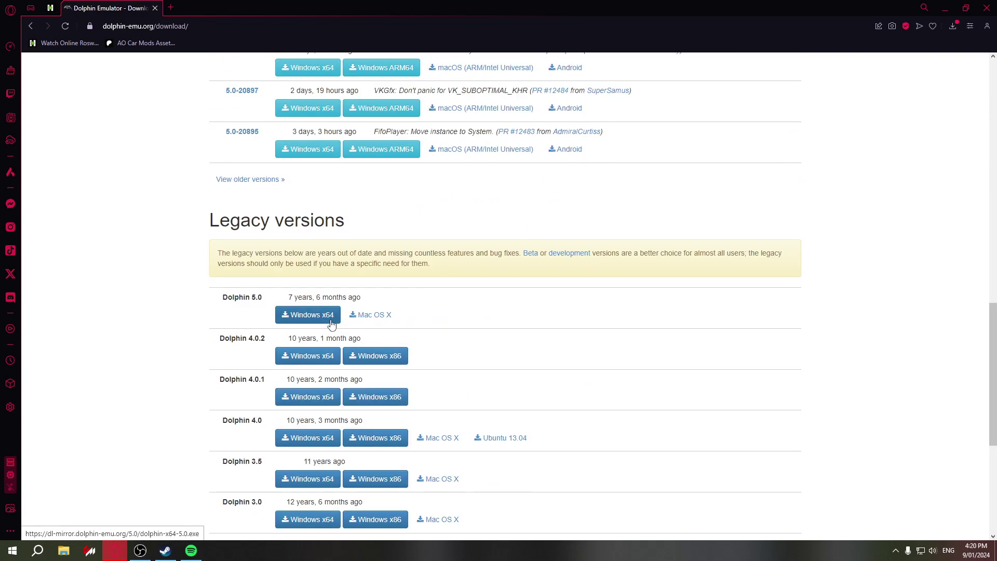
scroll(332, 322, up, 15)
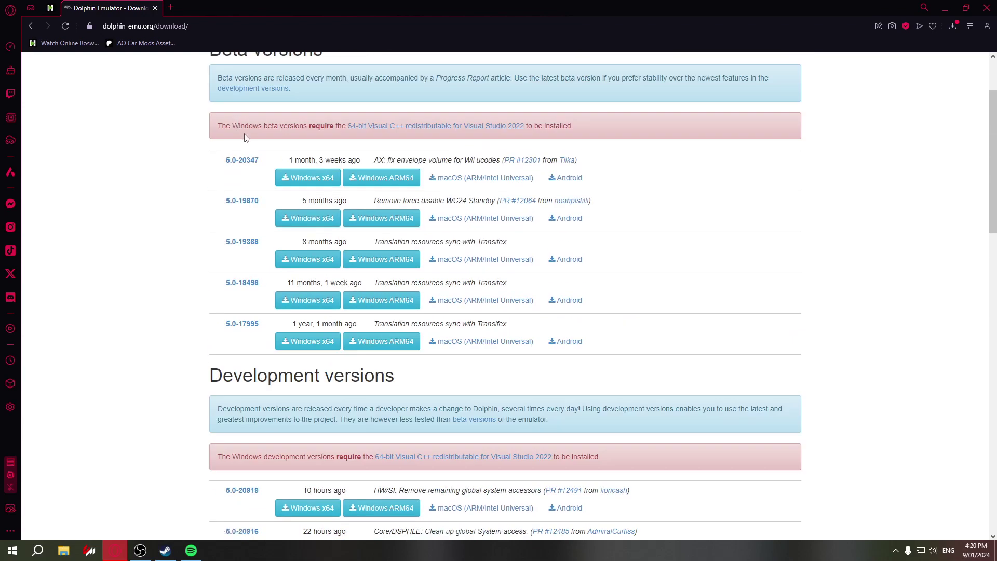
scroll(249, 138, up, 2)
Highlight the Beta and Development versions headings, then settle on the Development list topped by 5.0-20919
drag(199, 154, 388, 161)
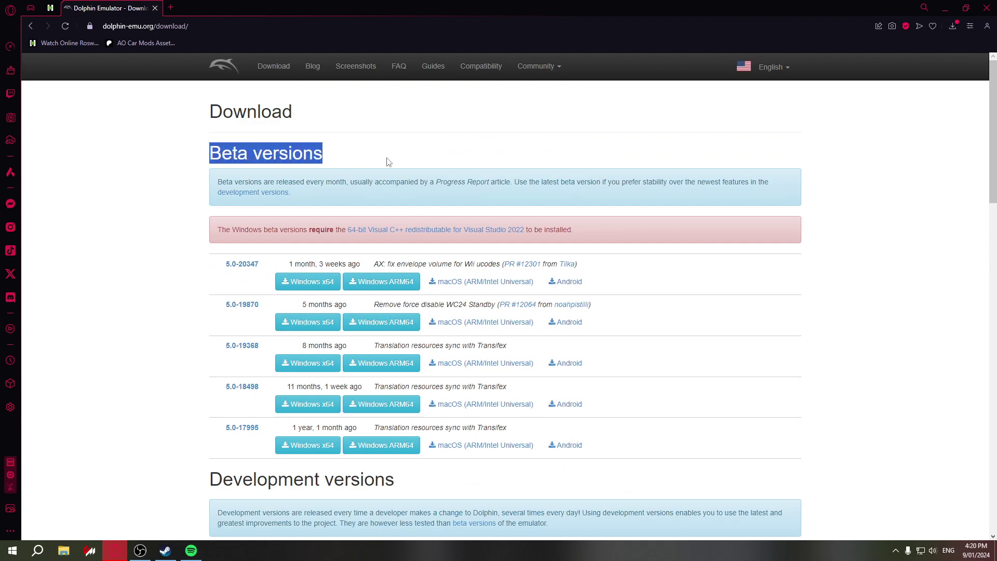
click(377, 165)
drag(209, 155, 329, 157)
click(334, 157)
scroll(311, 190, down, 8)
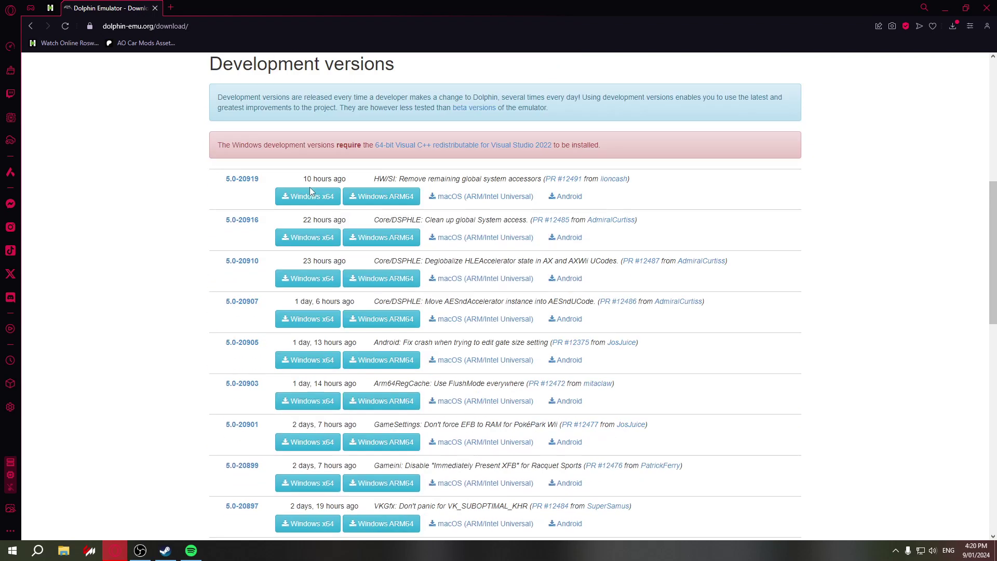
scroll(259, 197, up, 3)
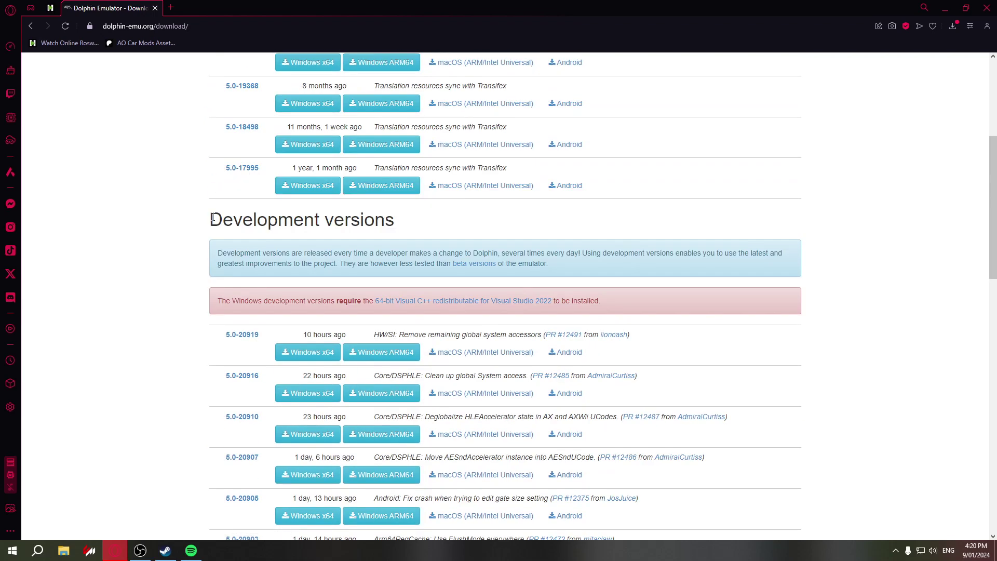
drag(213, 219, 415, 227)
click(415, 227)
scroll(416, 227, down, 3)
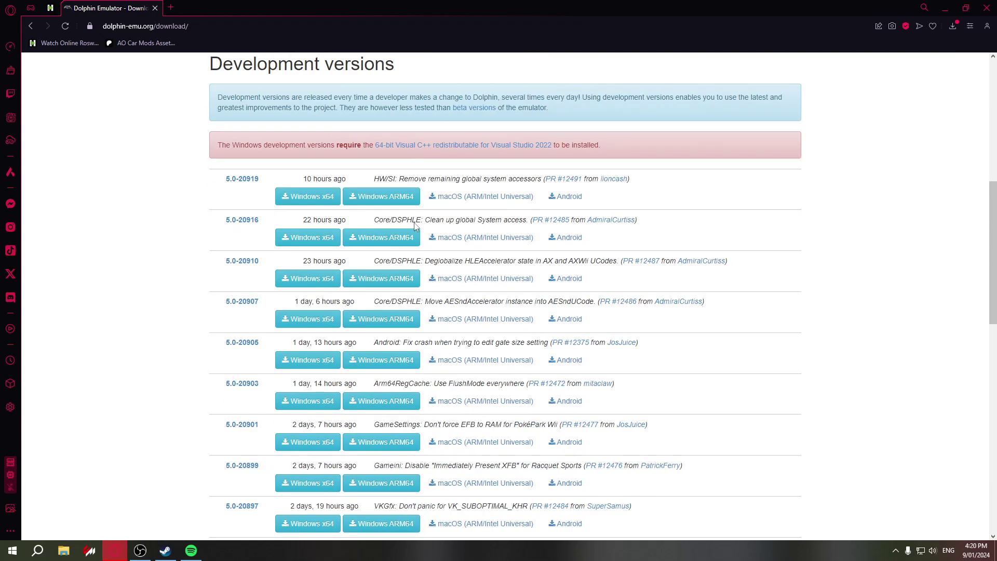
Download the Windows x64 build of 5.0-20919 as dolphin-master-5.0-20919-x64.7z (15.9 MB)
click(304, 201)
scroll(702, 163, up, 7)
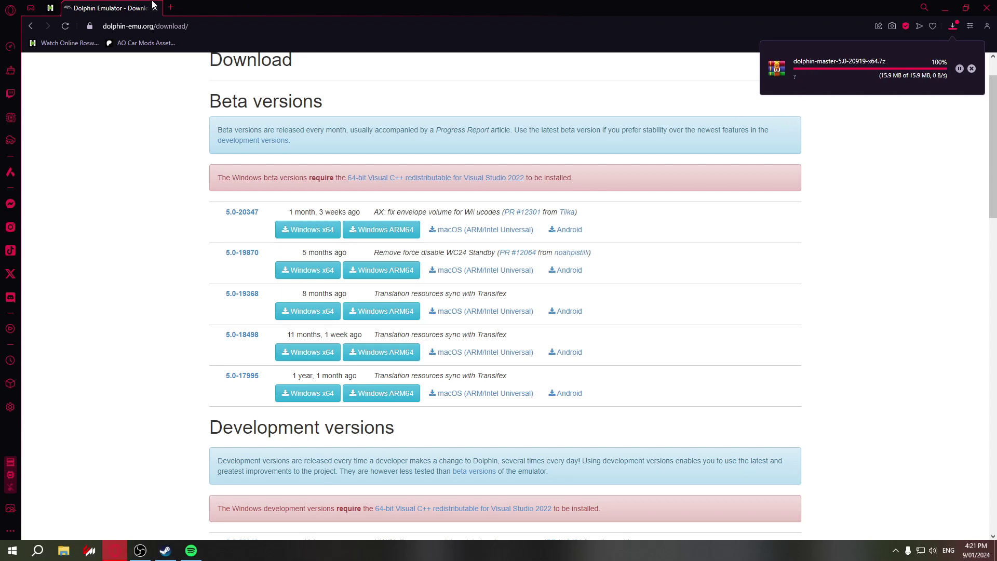
In a new tab, search Google for 'winrar' and open the official win-rar.com site
click(170, 8)
text(g)
click(135, 66)
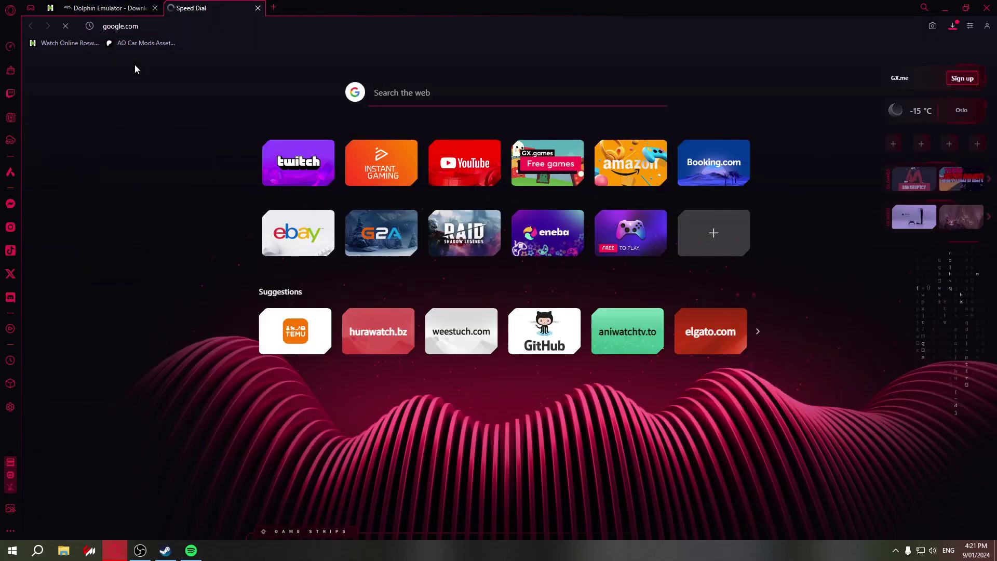
text(winrar)
key(Return)
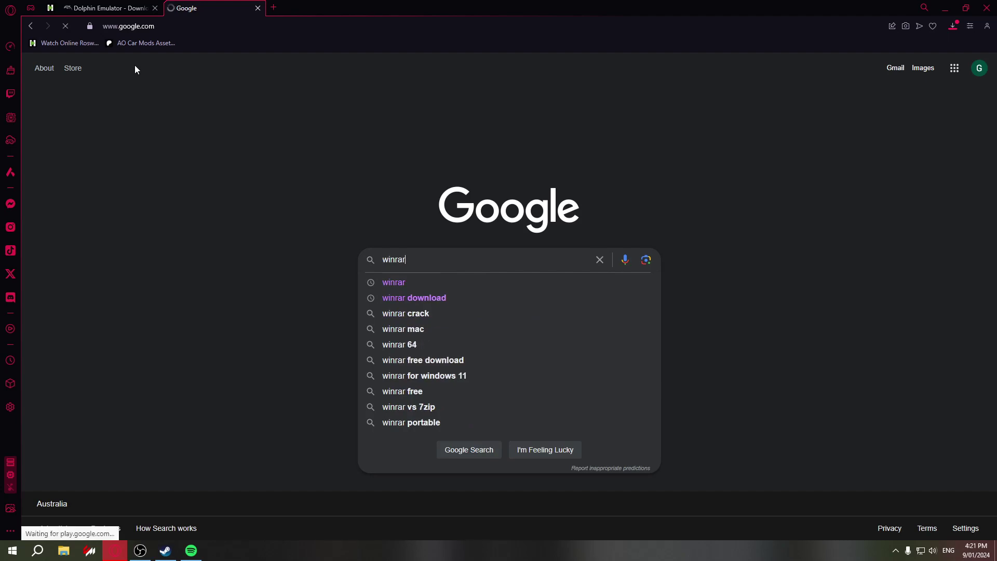
click(170, 175)
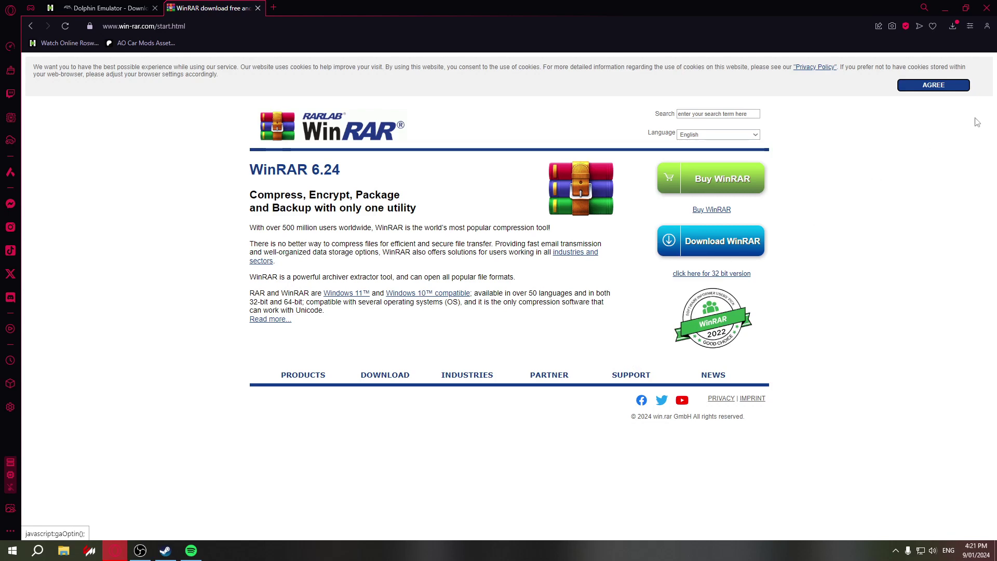
Accept the cookie notice and go to the WinRAR download page to start the download
click(946, 89)
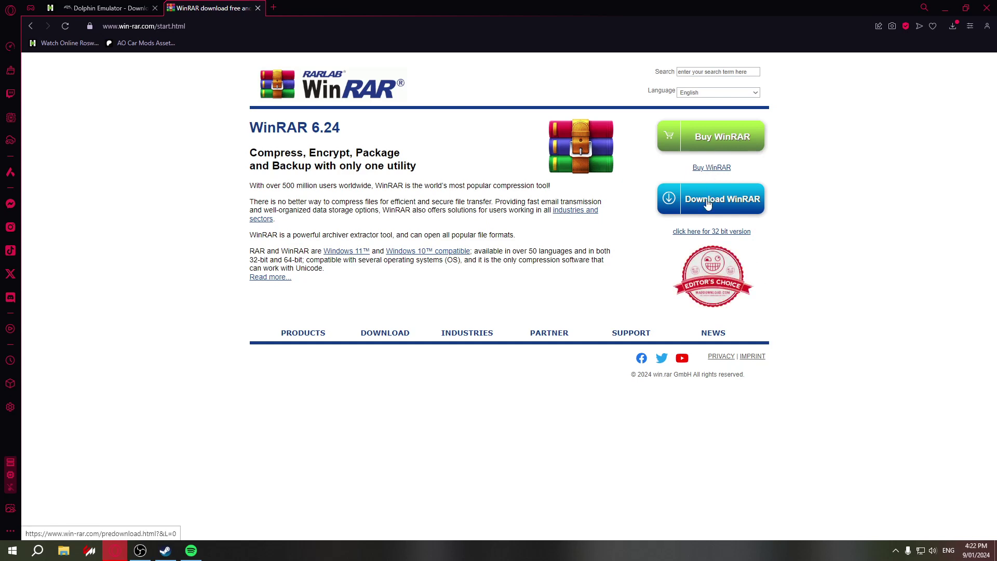
click(708, 207)
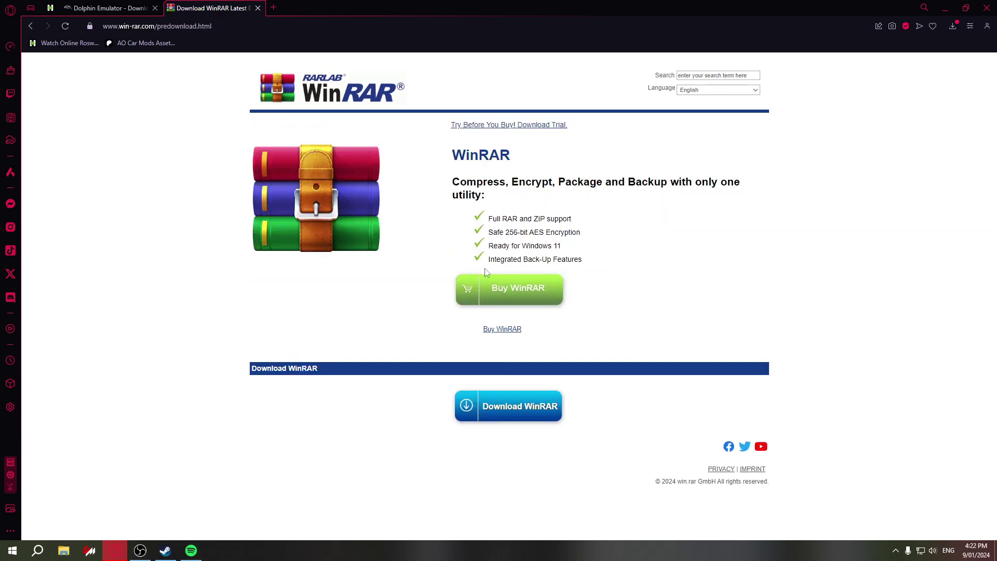
click(481, 419)
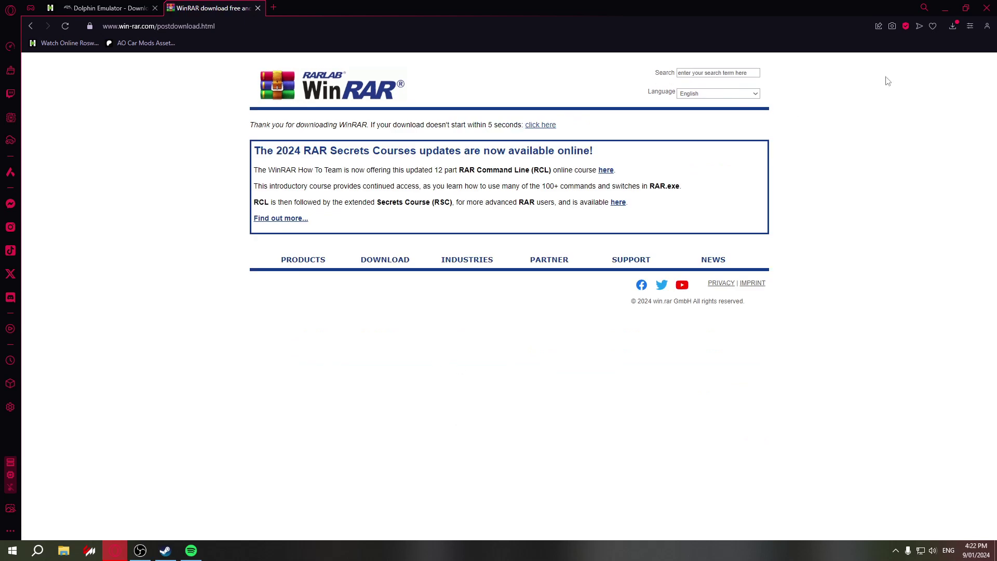
click(954, 24)
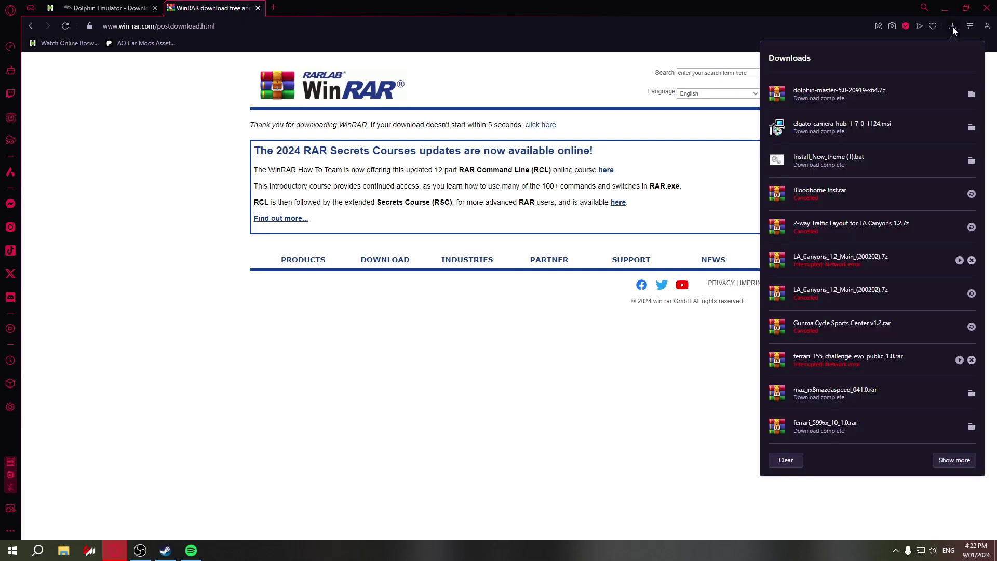
click(697, 105)
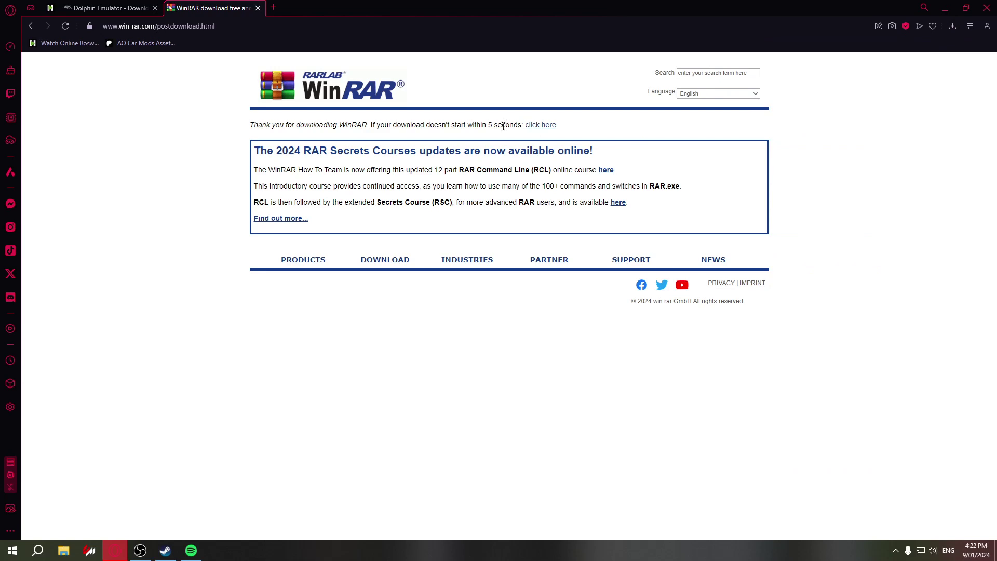
Save winrar-x64-624 (2).exe into Downloads and show it in its folder
click(536, 127)
scroll(239, 150, down, 5)
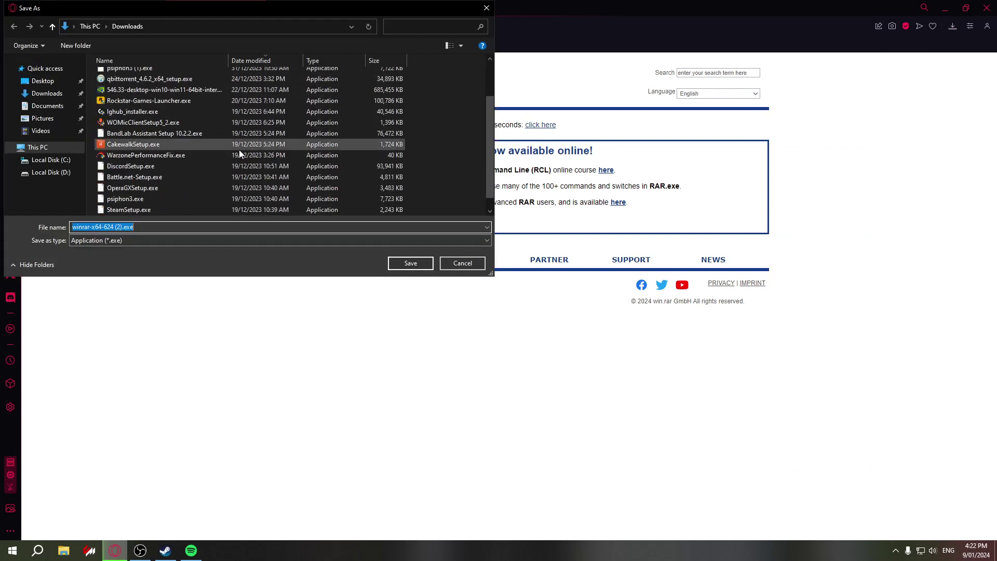
scroll(217, 183, up, 2)
scroll(176, 116, down, 4)
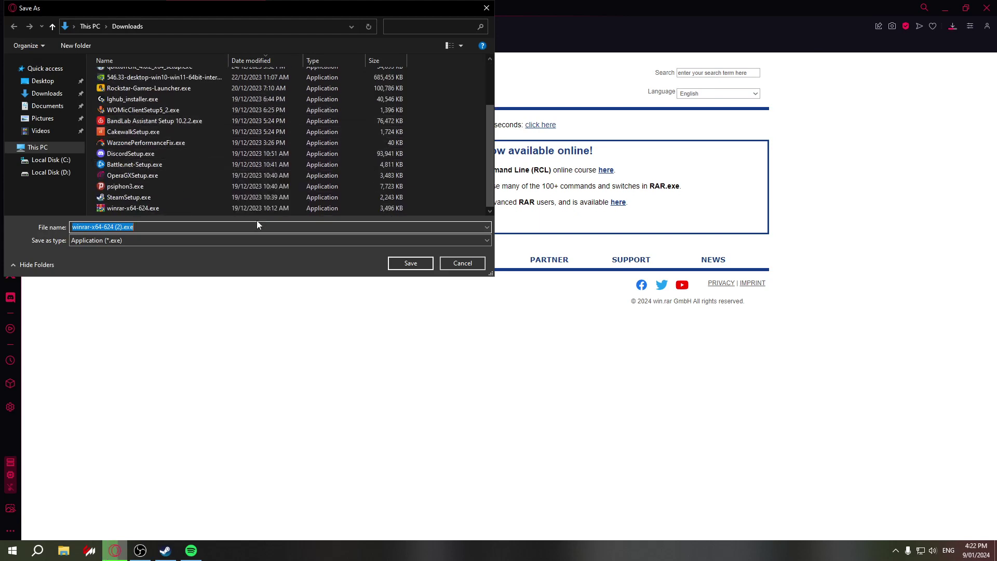
click(411, 264)
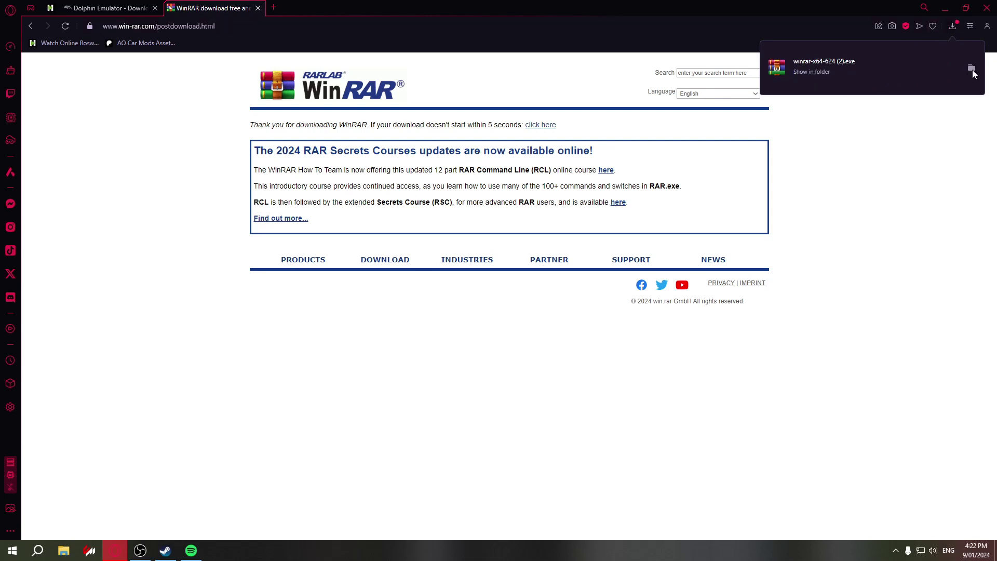
click(971, 69)
Minimize the browser and run winrar-x64-624 (2).exe from Downloads as administrator
click(947, 8)
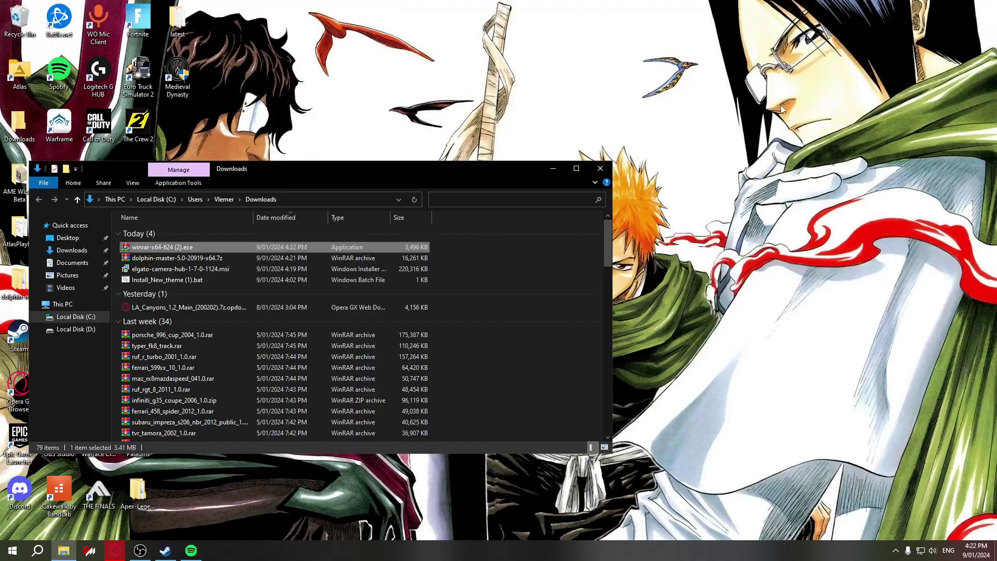
drag(478, 166, 647, 123)
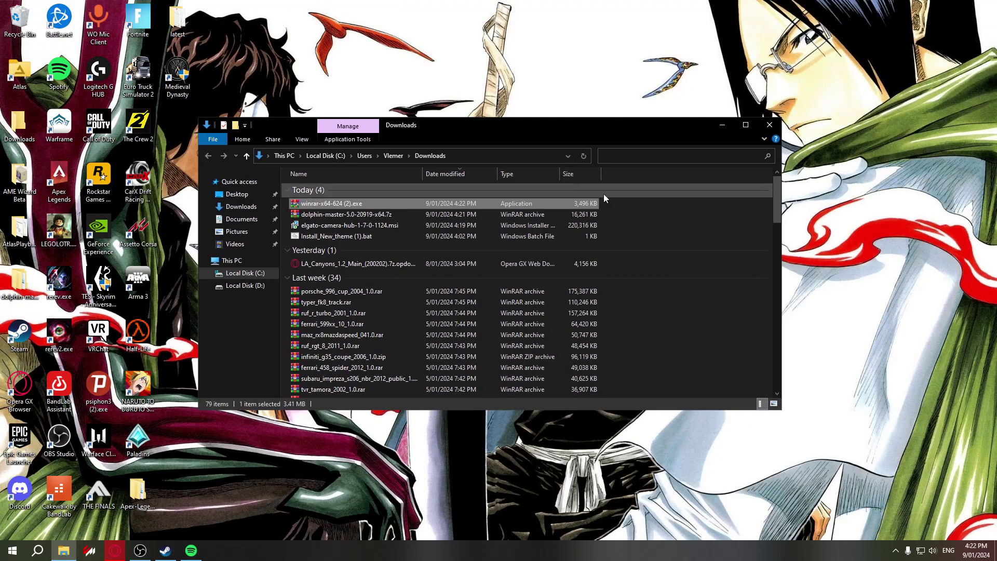
click(625, 209)
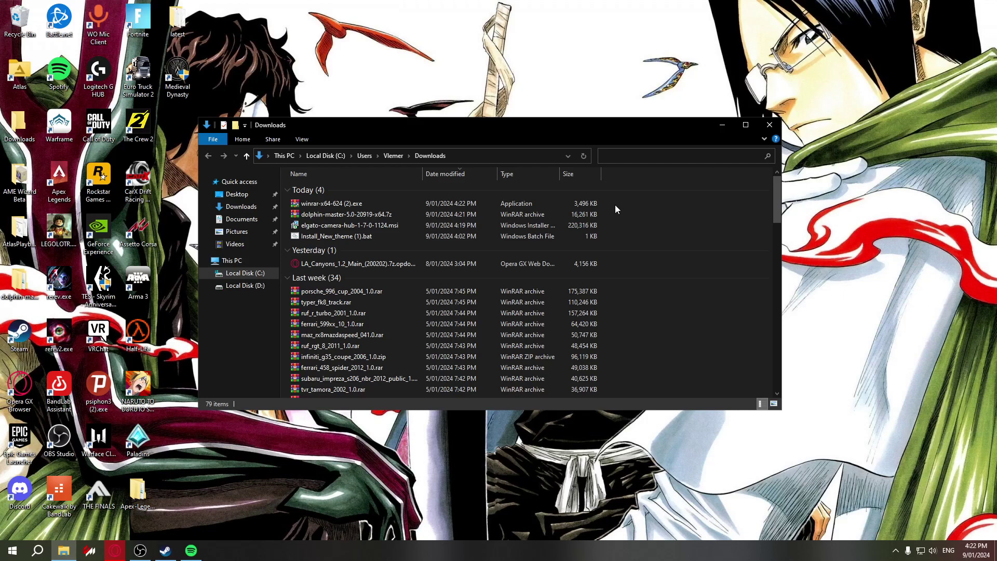
key(w)
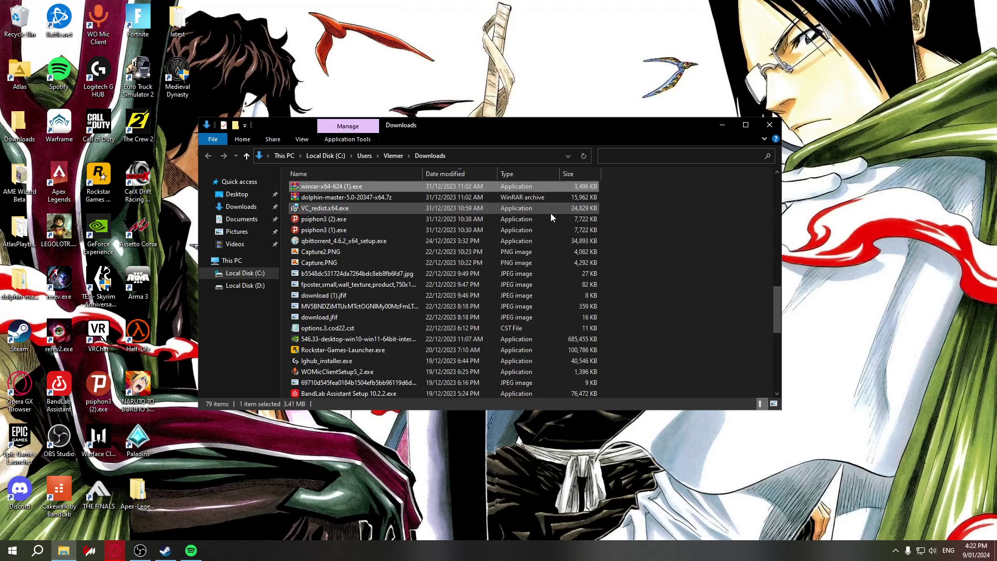
scroll(551, 217, up, 10)
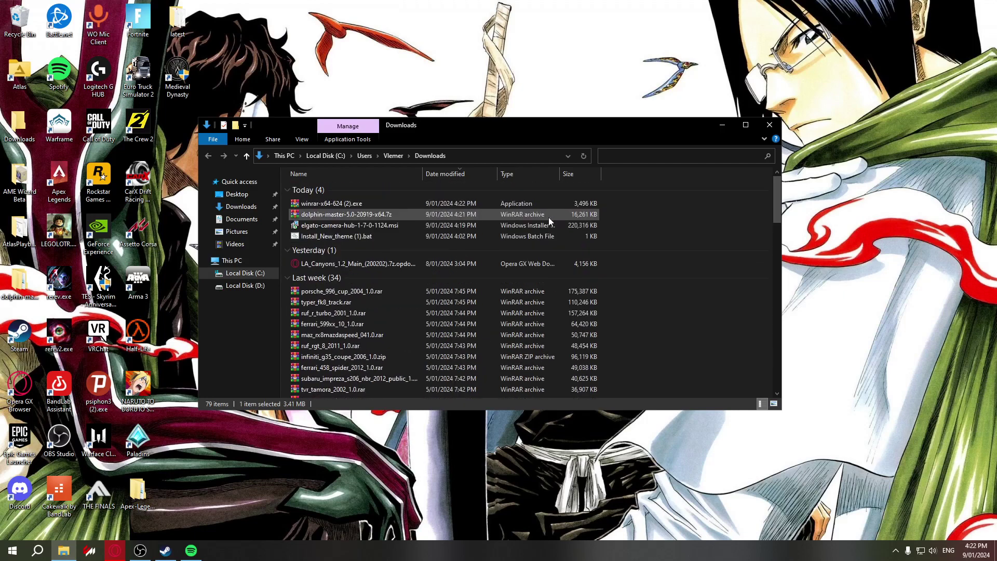
right_click(540, 202)
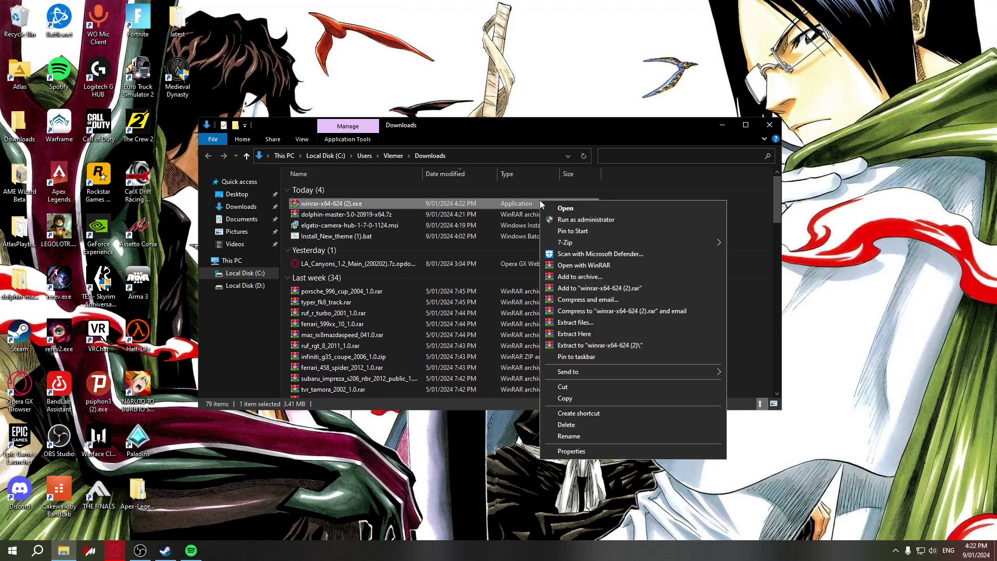
click(473, 214)
right_click(473, 204)
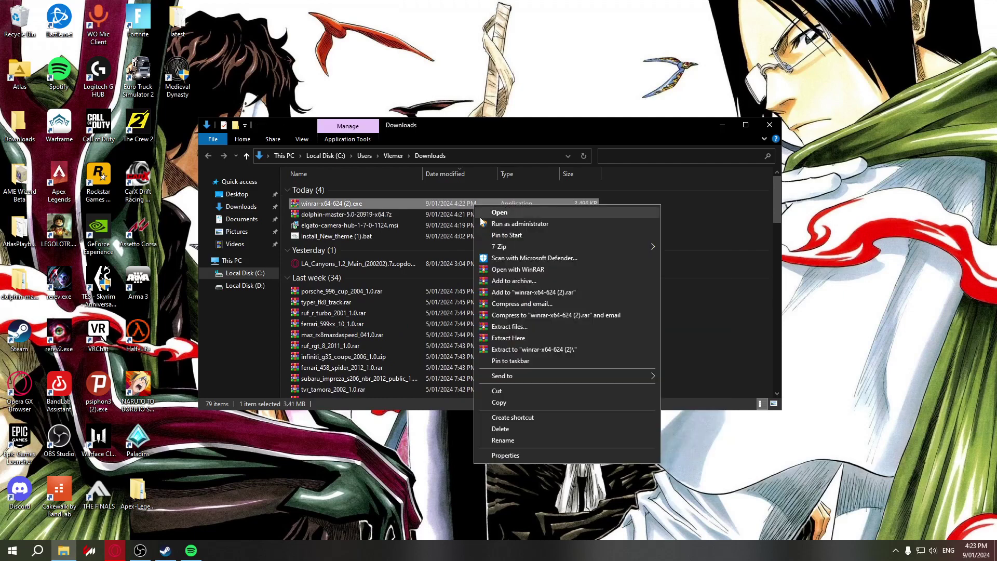
click(483, 223)
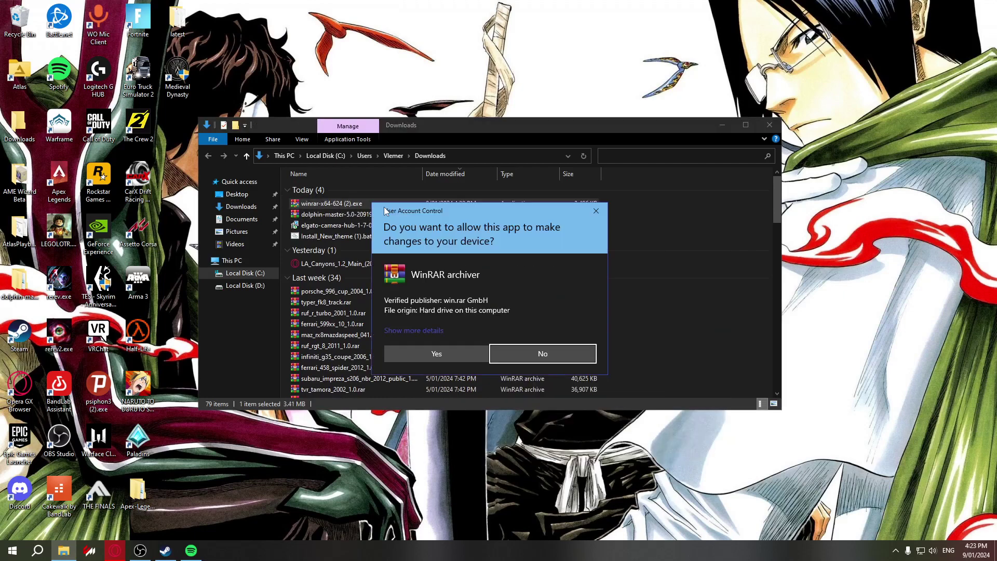
Allow the UAC prompt and install WinRAR 6.24 to C:\Program Files\WinRAR
click(437, 354)
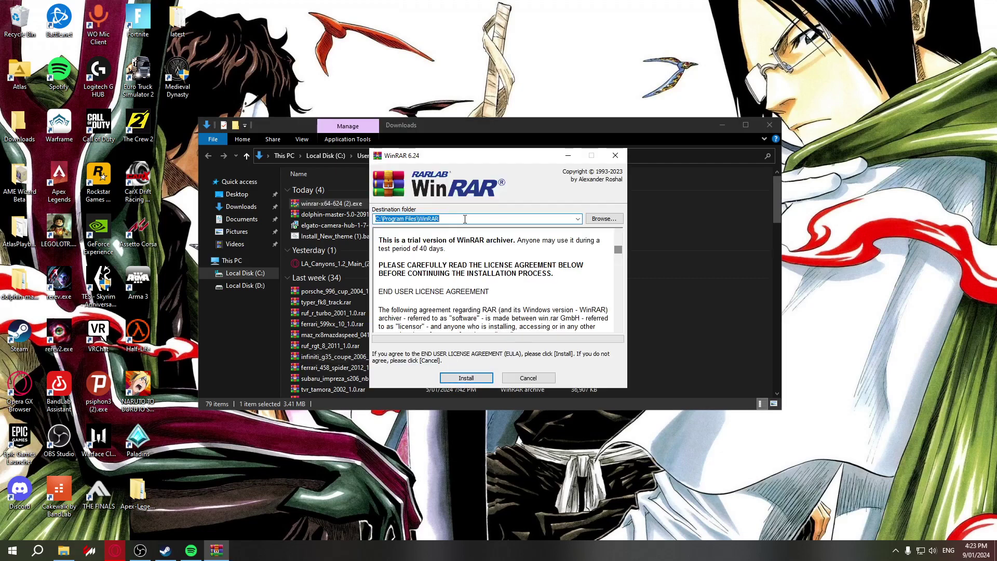
drag(465, 219, 374, 221)
click(454, 219)
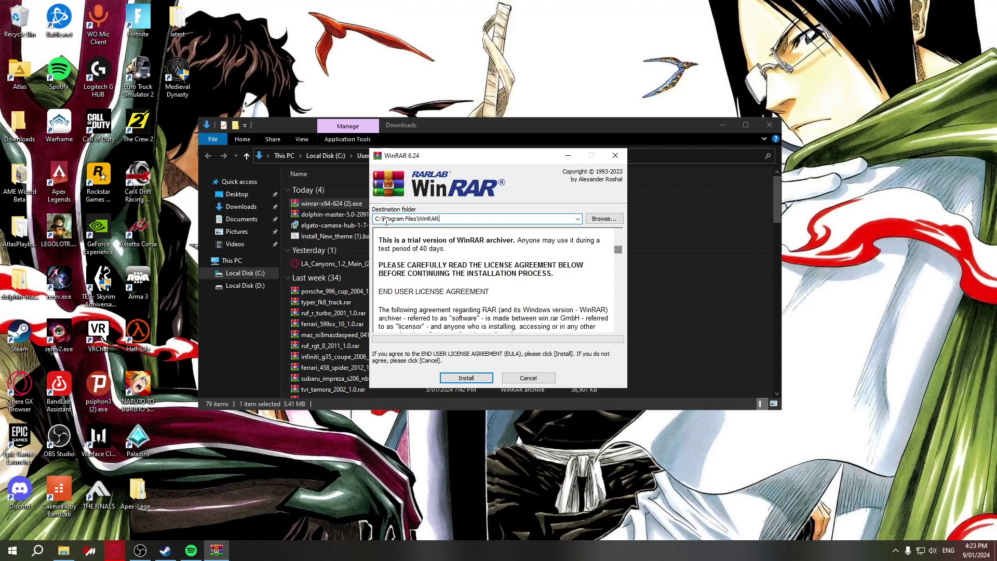
drag(385, 225, 425, 224)
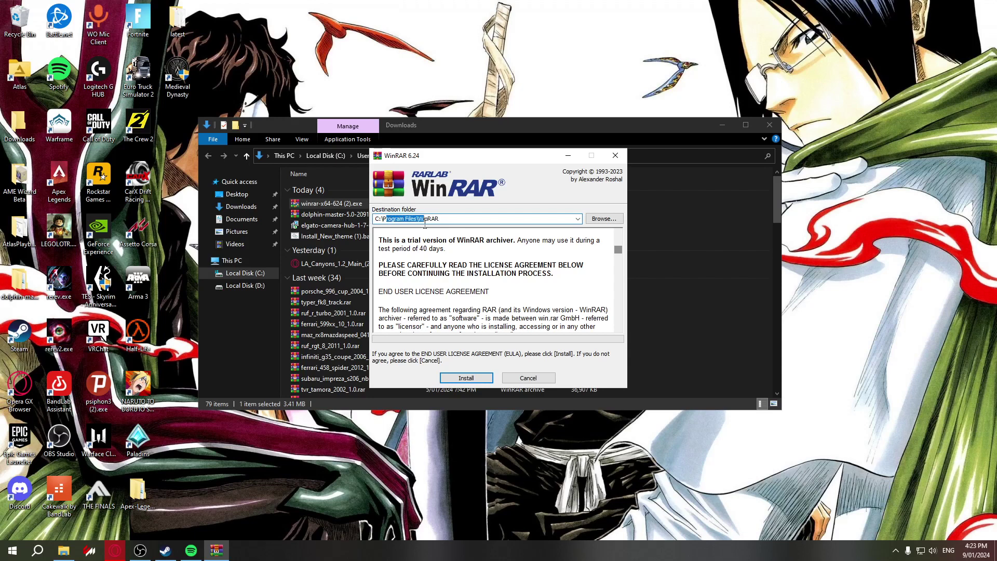
click(478, 380)
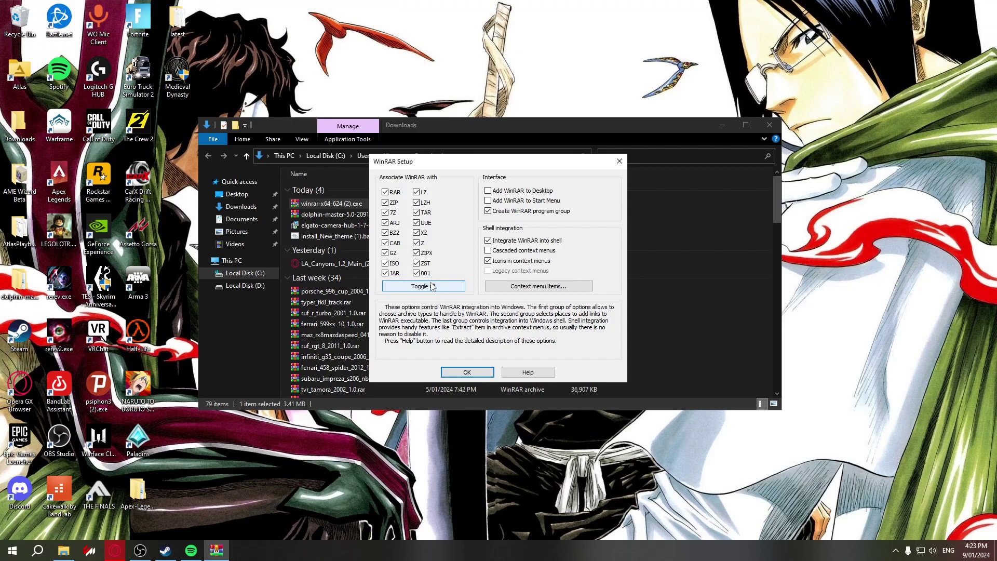
Enable Add WinRAR to Desktop and Add WinRAR to Start Menu, and confirm
click(488, 191)
click(488, 202)
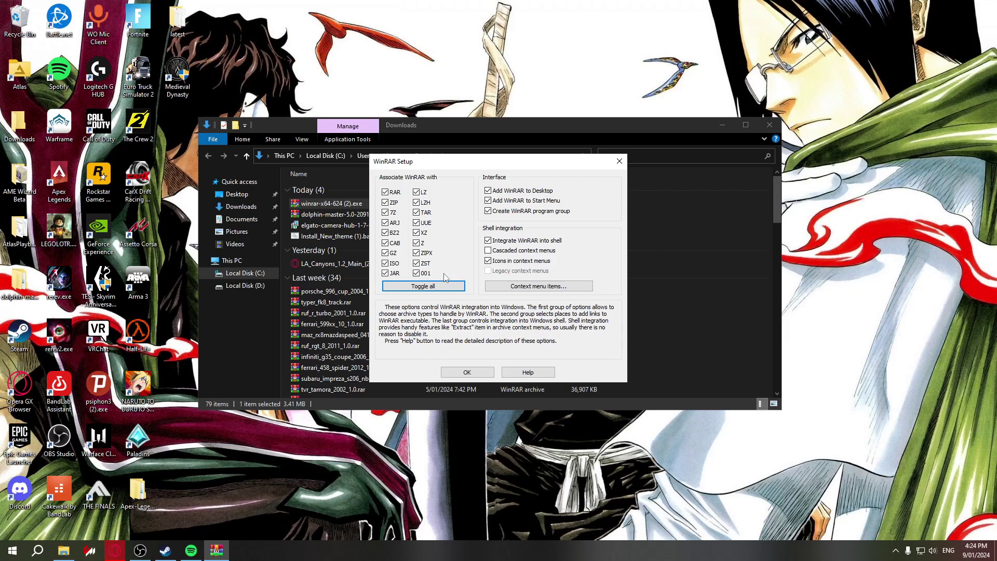
click(467, 373)
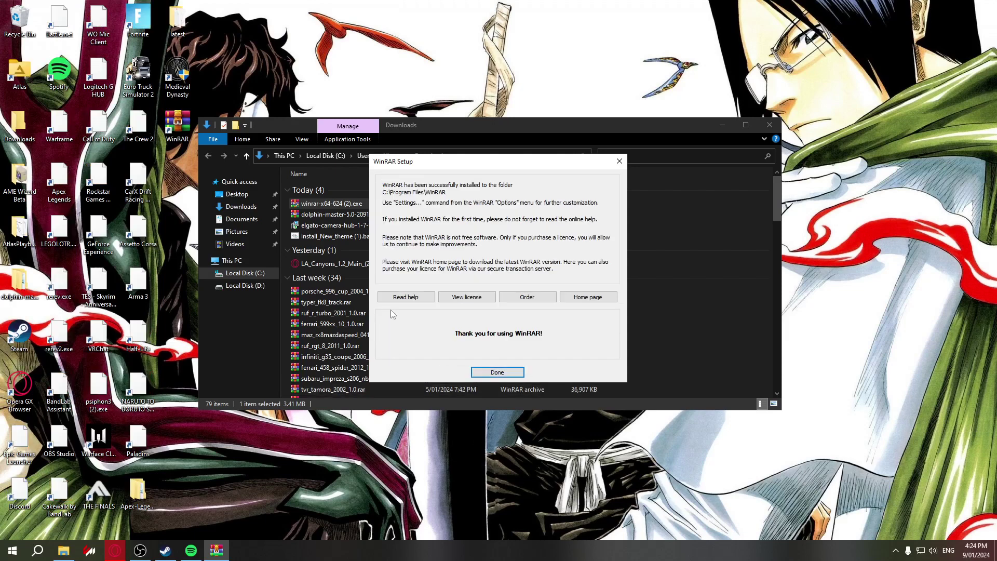
Finish WinRAR setup, close its Start Menu folder window, and reposition the Downloads window
click(497, 372)
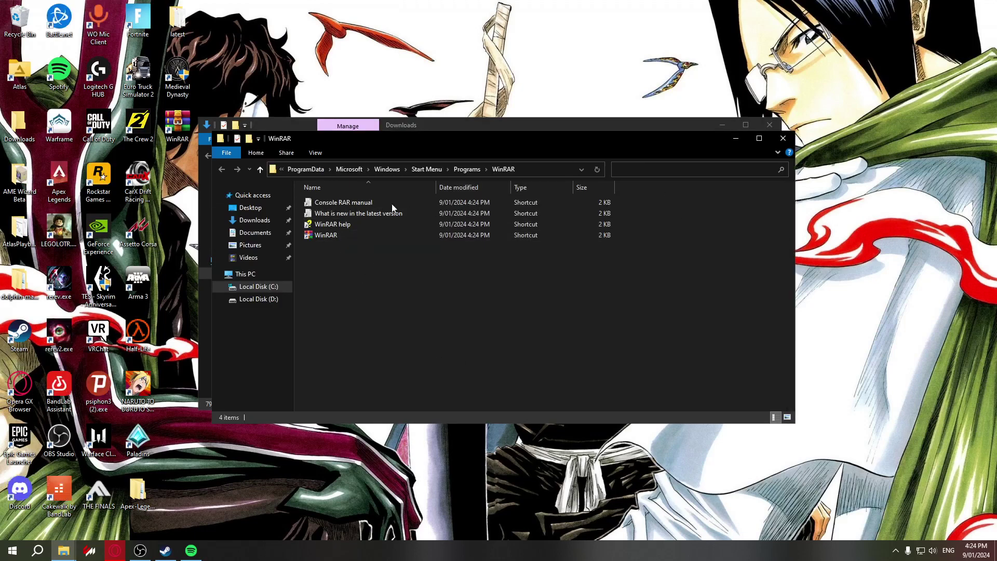
click(783, 138)
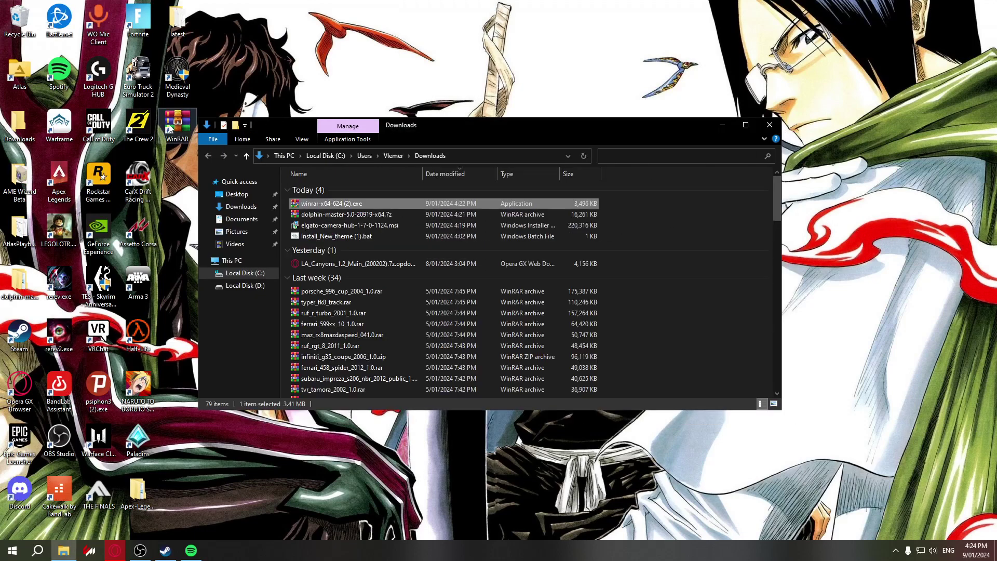
click(225, 109)
drag(225, 108, 589, 111)
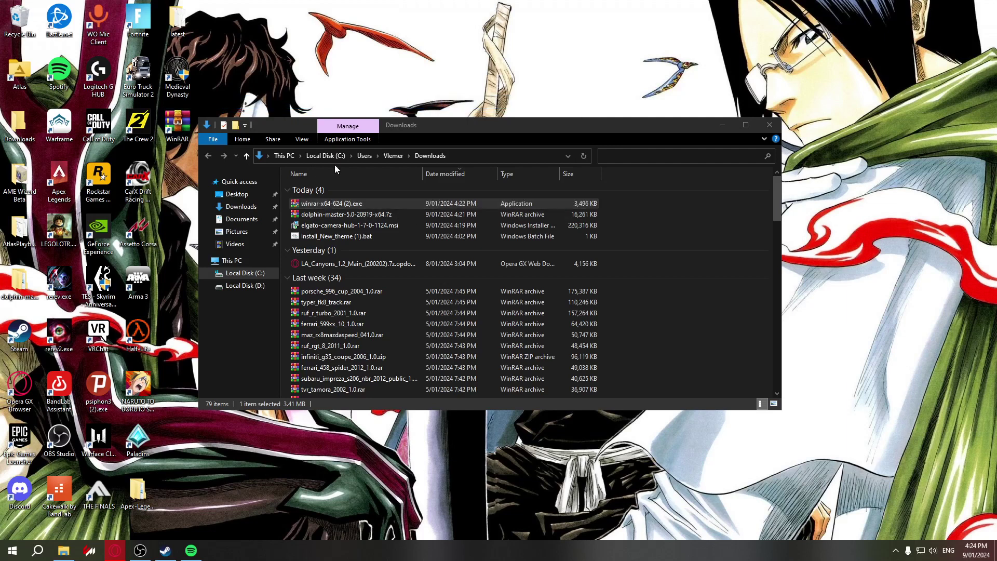
drag(304, 121, 382, 93)
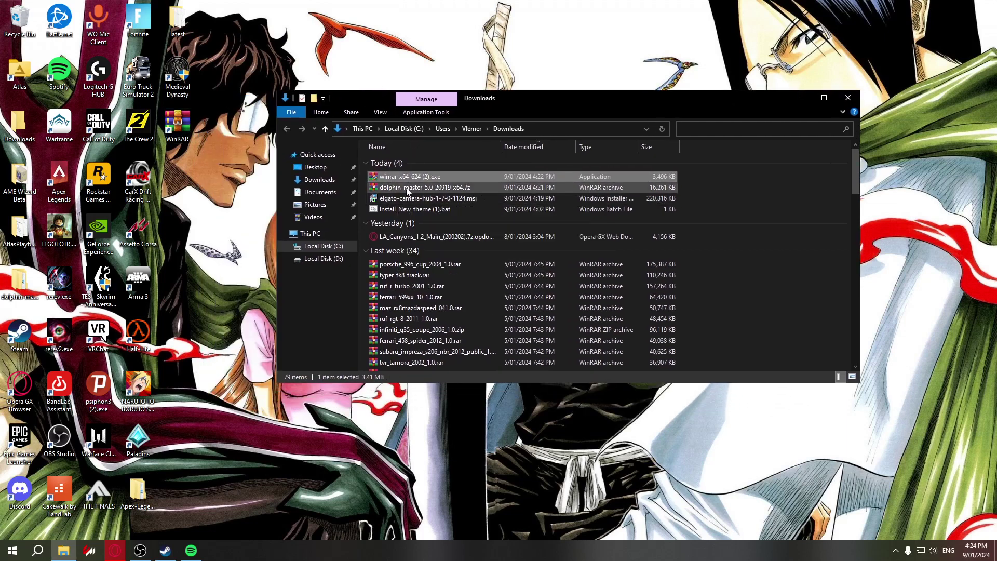
Use Extract files... to unpack dolphin-master-5.0-20919-x64.7z into a new Desktop folder
right_click(408, 188)
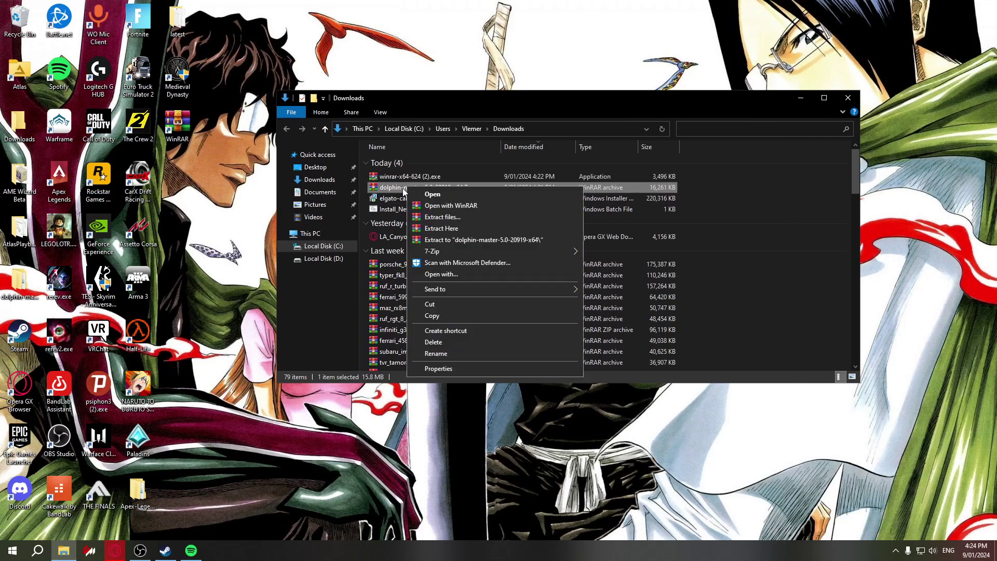
click(434, 218)
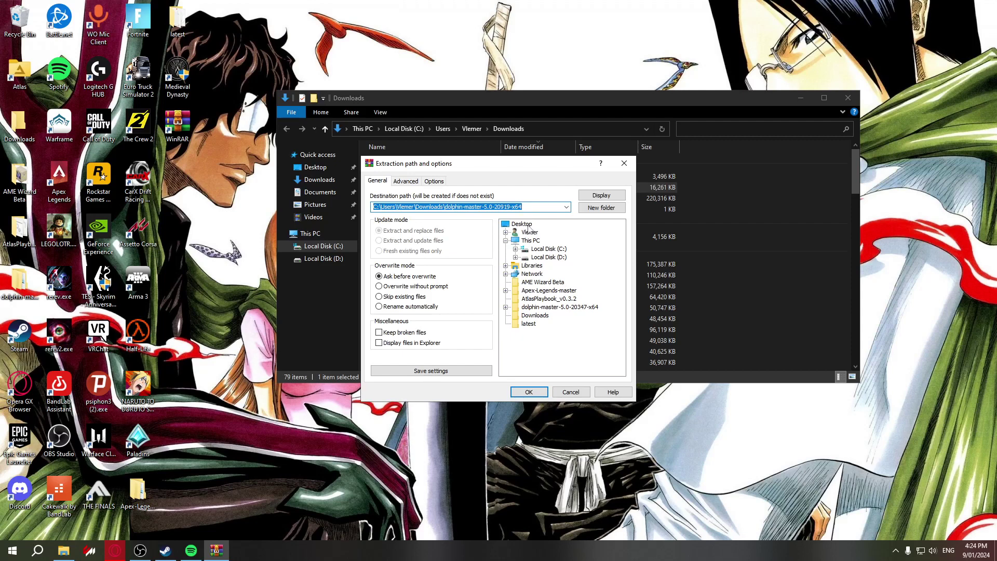
click(526, 224)
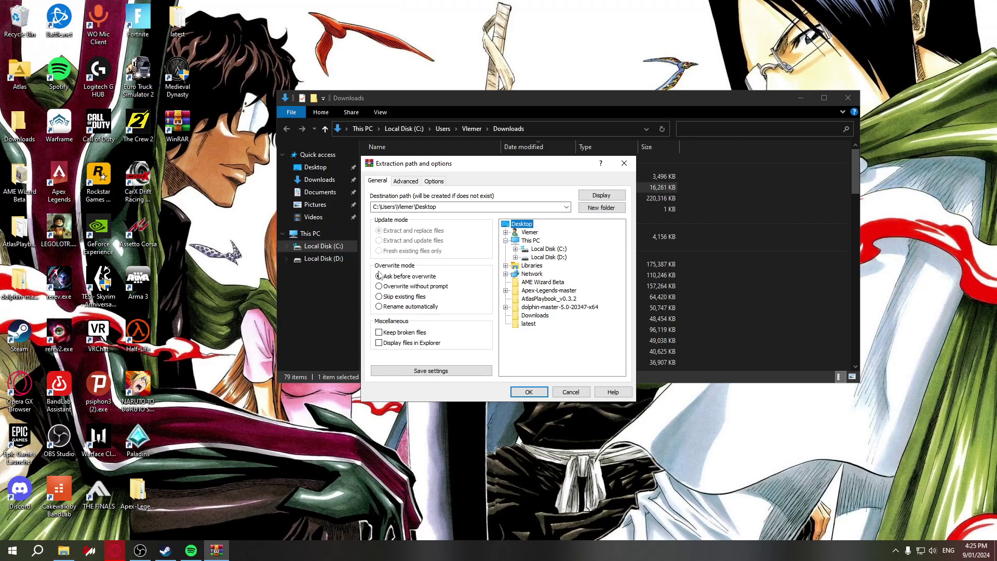
click(602, 208)
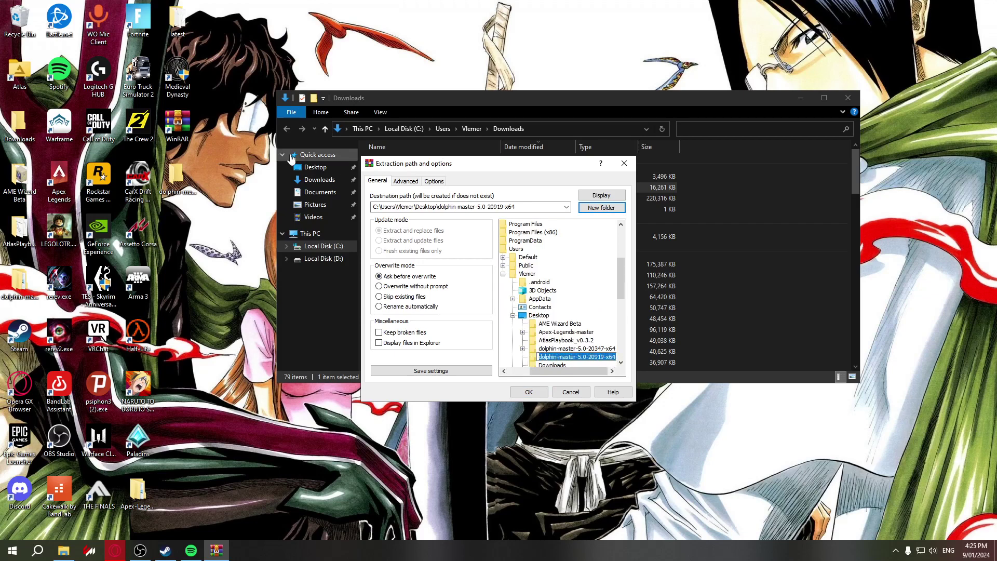
click(533, 393)
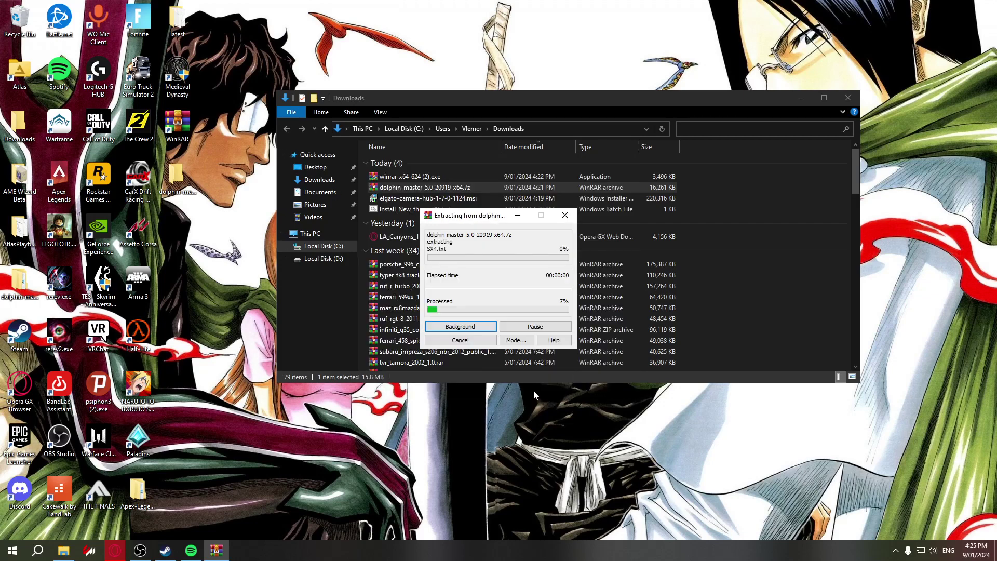
click(800, 97)
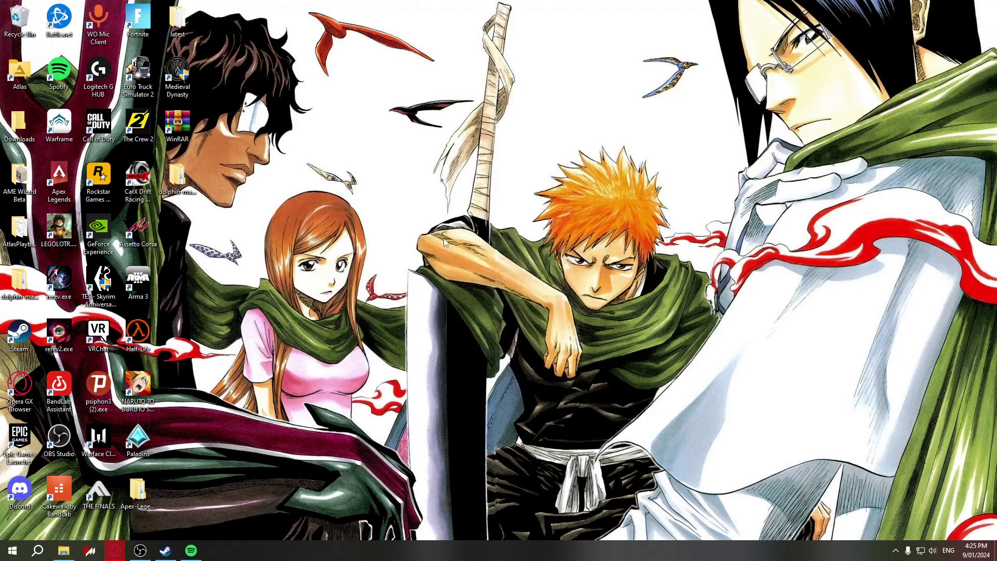
Run Dolphin.exe from the extracted Dolphin-x64 folder as administrator, approving the UAC prompt
double_click(170, 181)
double_click(410, 179)
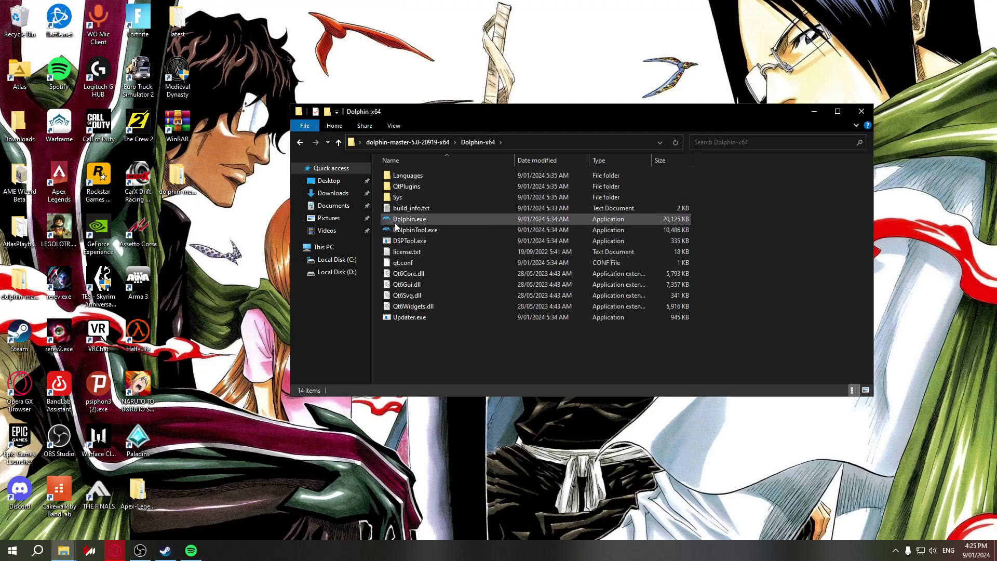
right_click(432, 222)
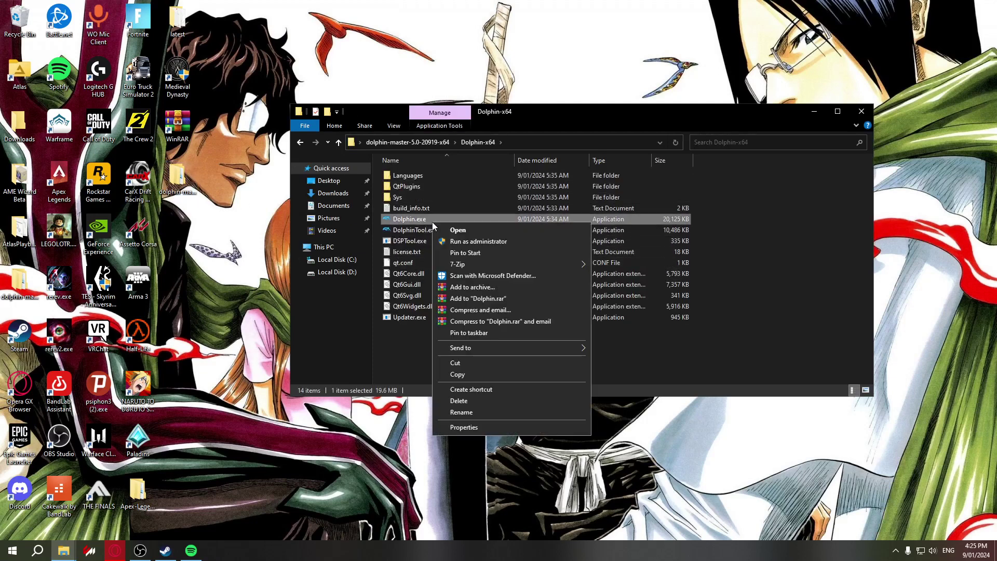
click(464, 242)
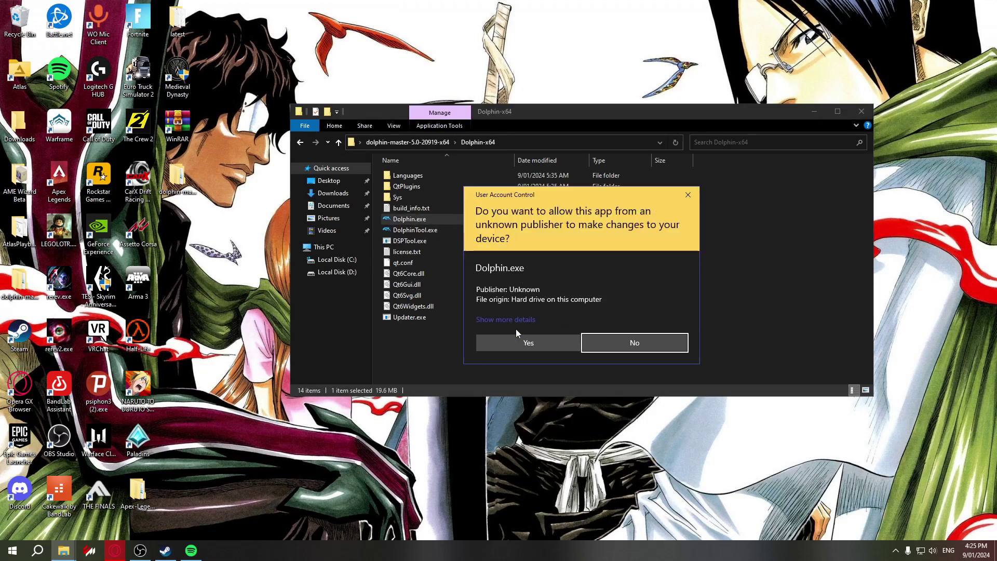
click(528, 342)
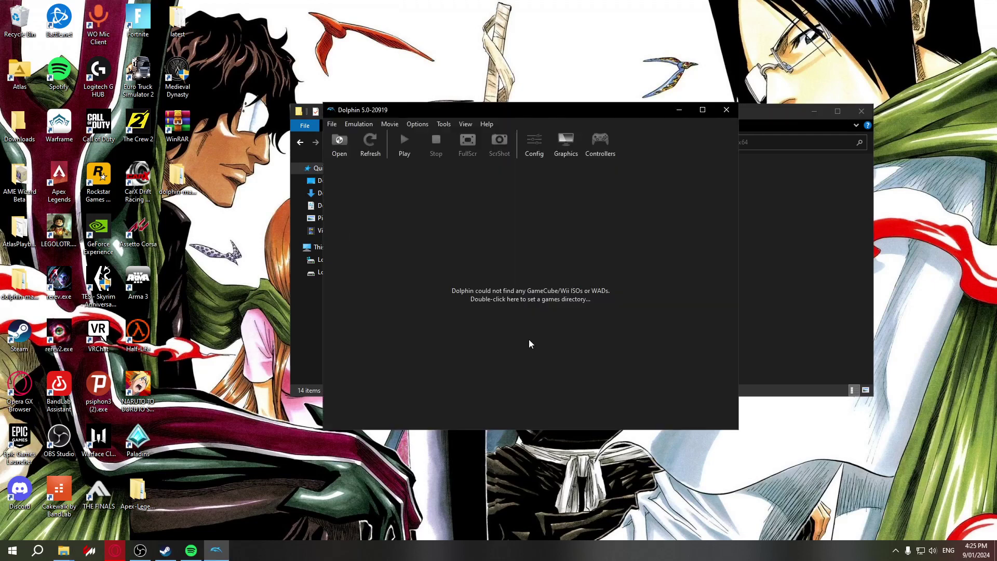
Minimize File Explorer, shift the Dolphin window slightly left, and open its settings categories
click(808, 111)
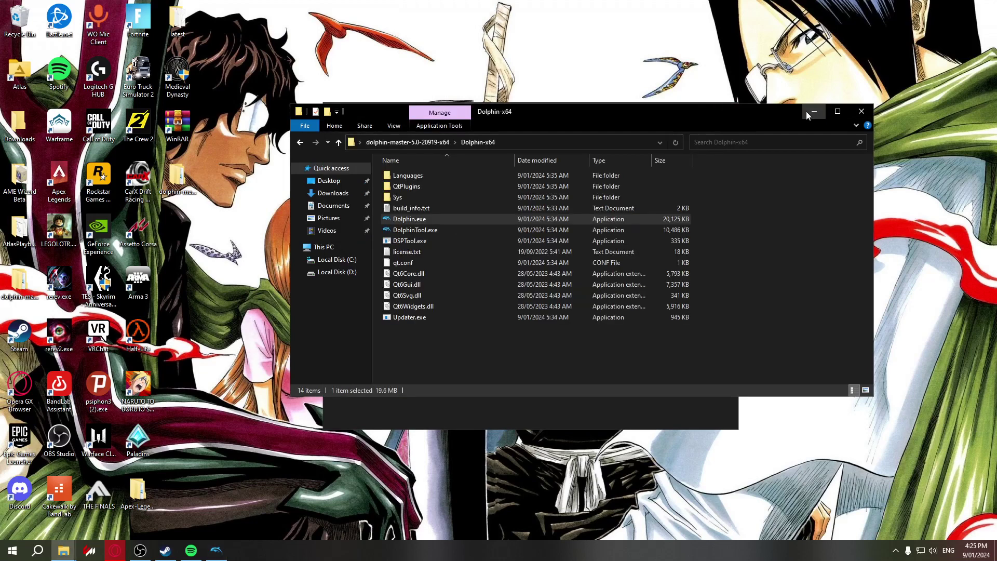
drag(556, 106, 491, 110)
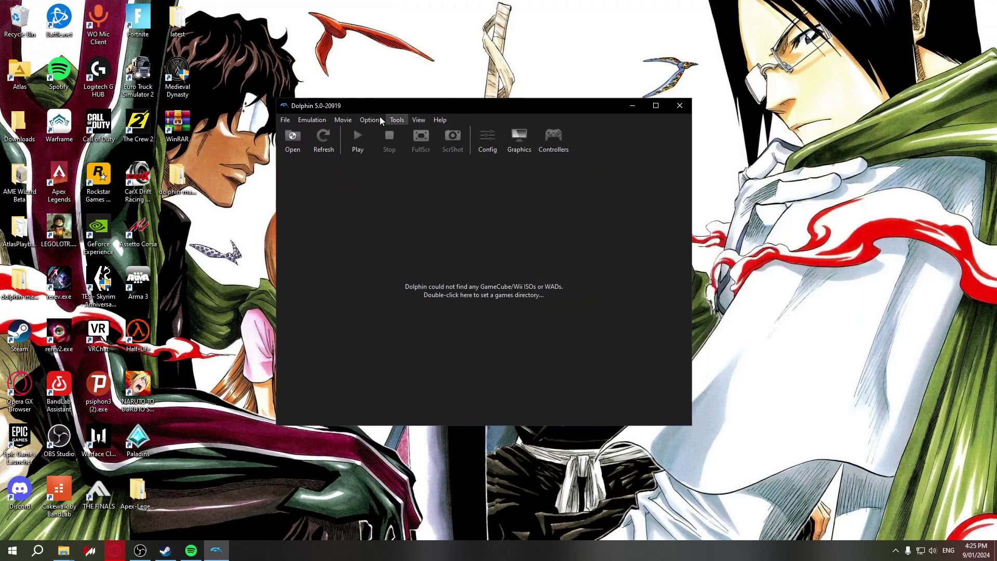
click(370, 119)
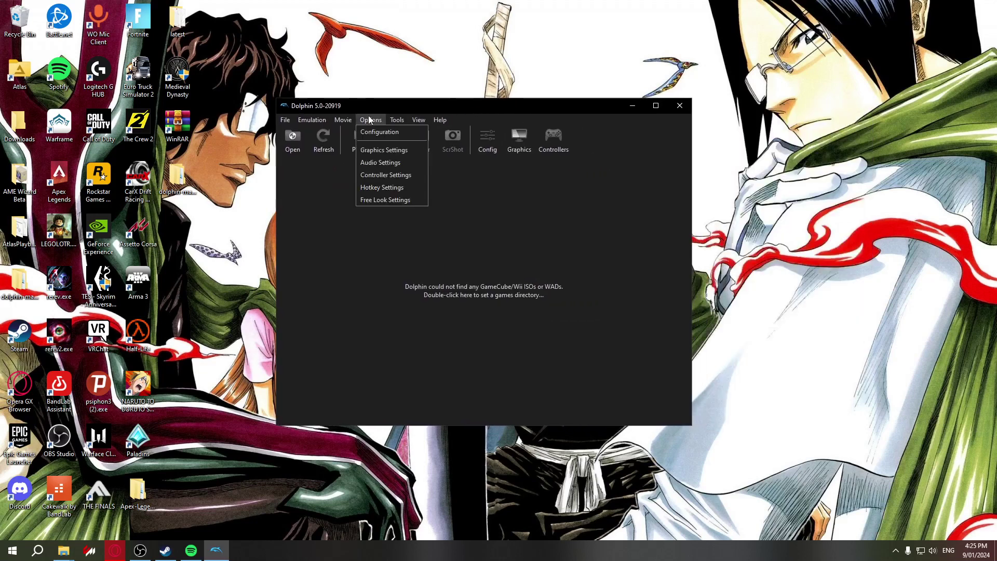
click(391, 154)
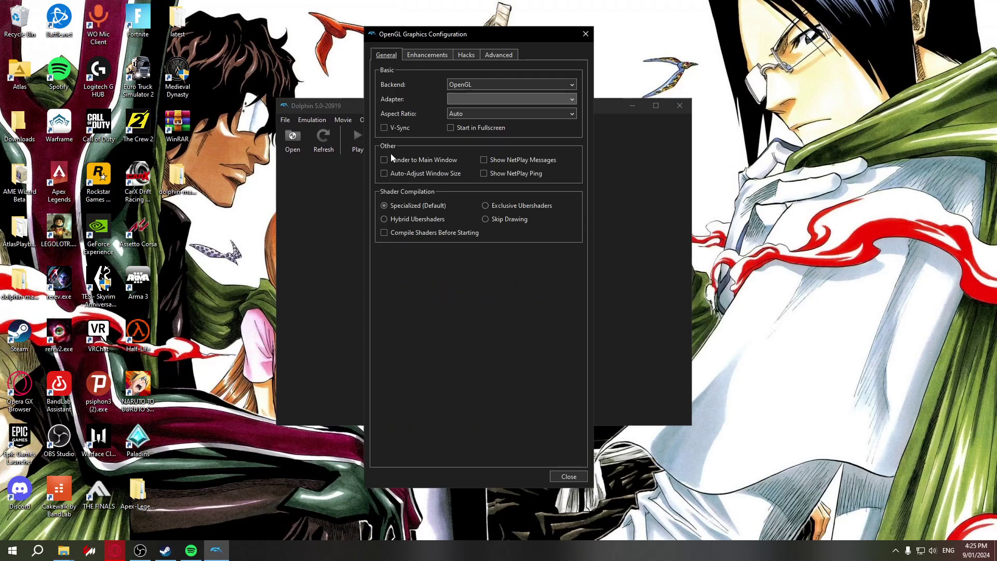
click(438, 57)
click(503, 89)
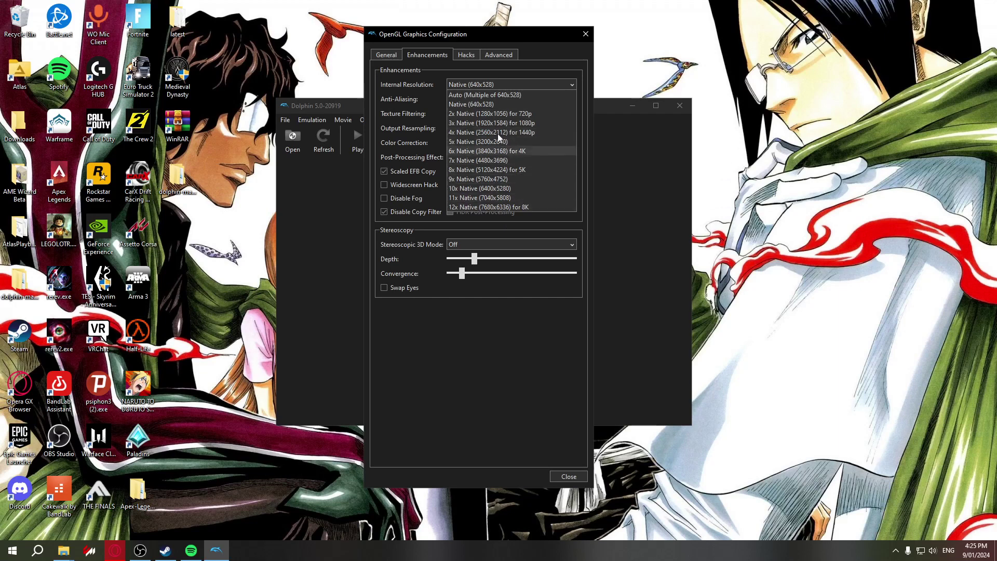
click(497, 68)
click(480, 102)
click(476, 89)
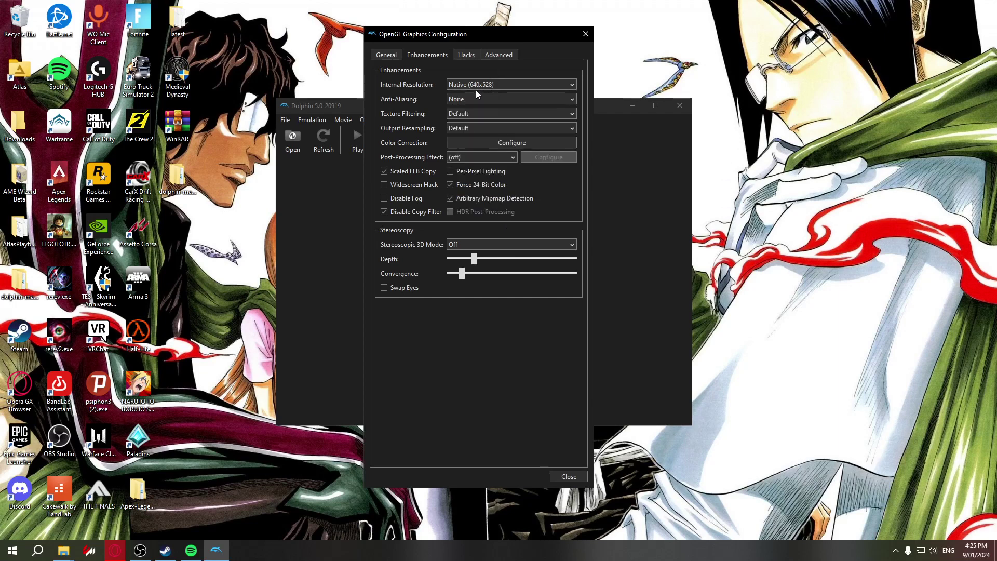
click(482, 86)
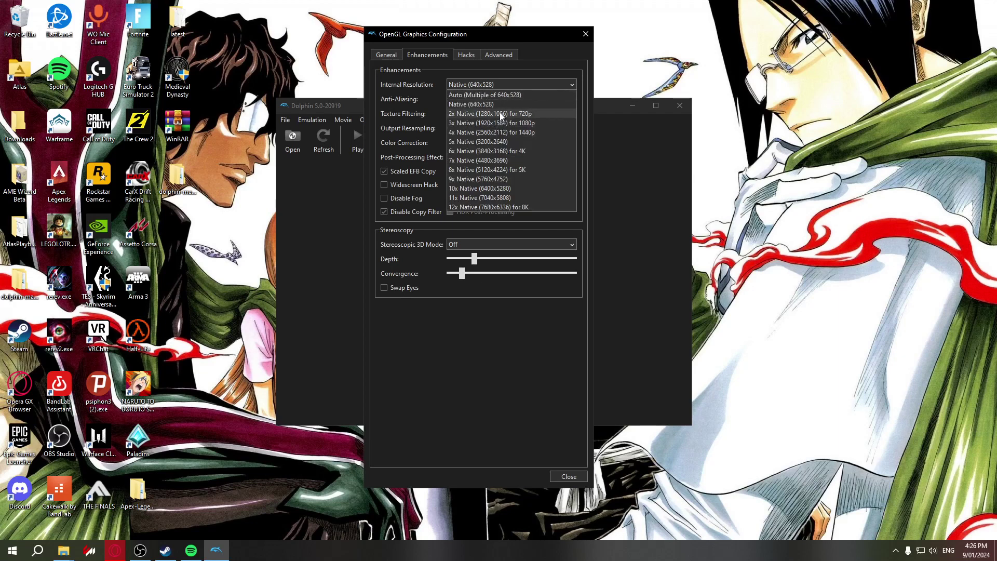
click(471, 57)
click(466, 55)
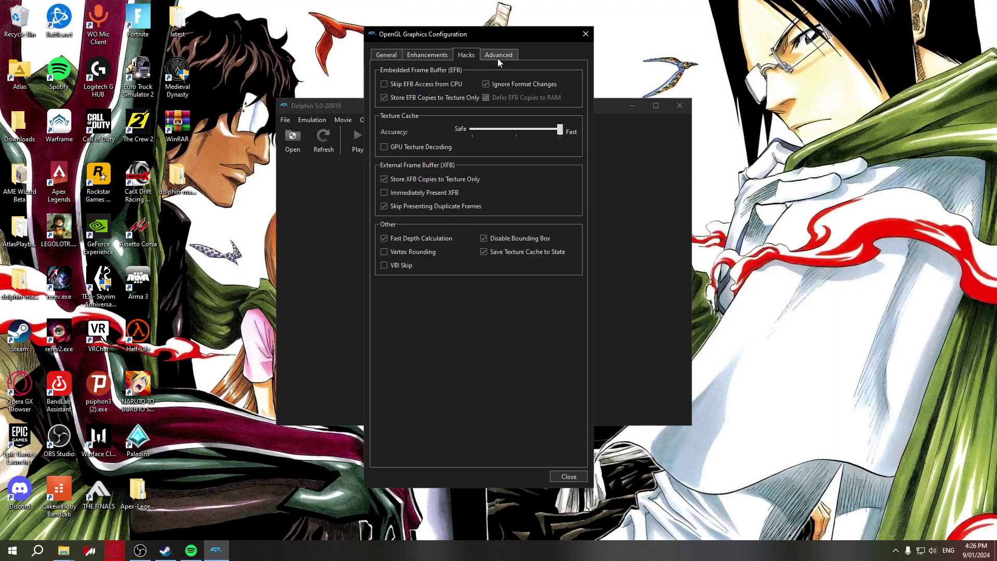
click(497, 58)
click(399, 55)
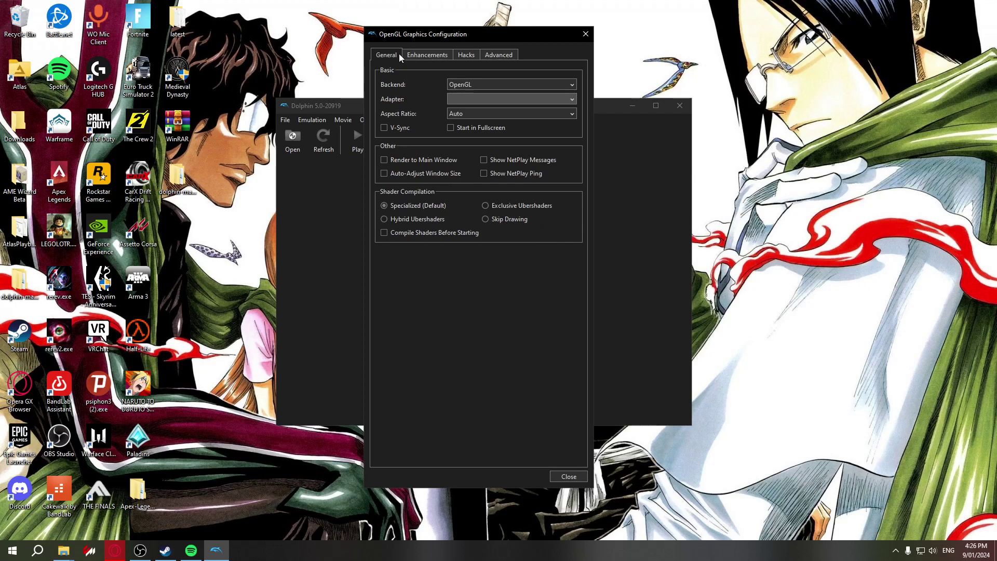
click(430, 57)
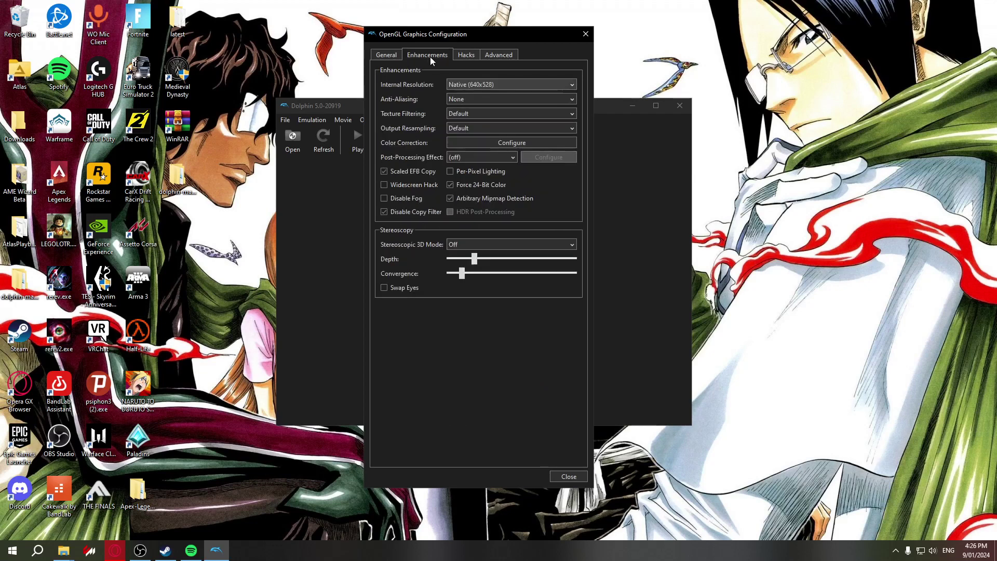
click(500, 86)
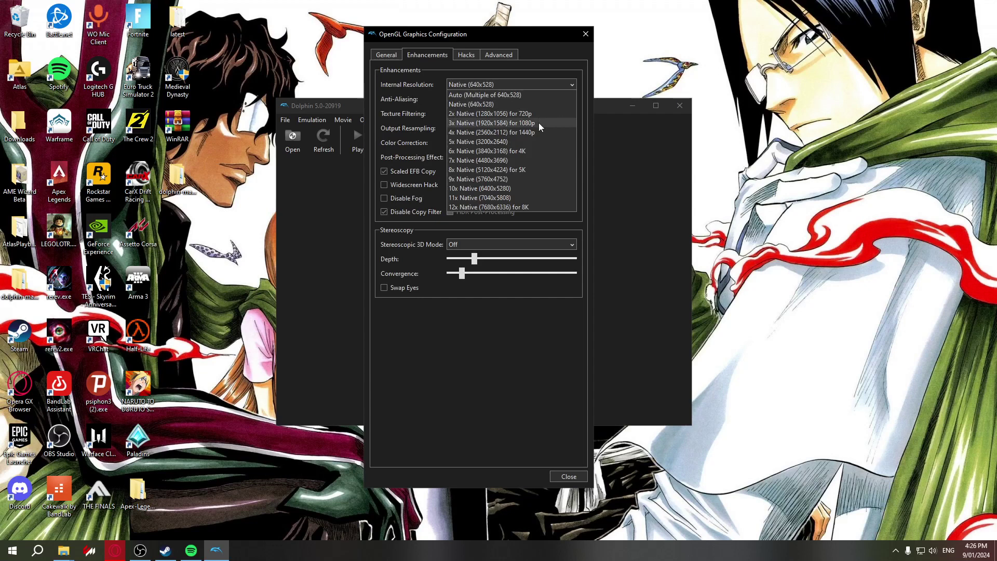
click(561, 85)
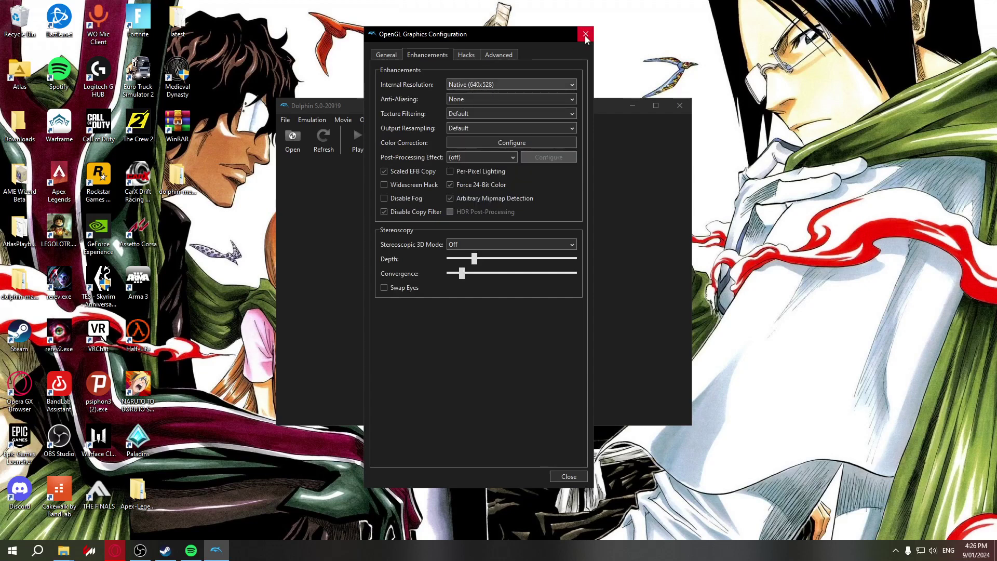
click(586, 35)
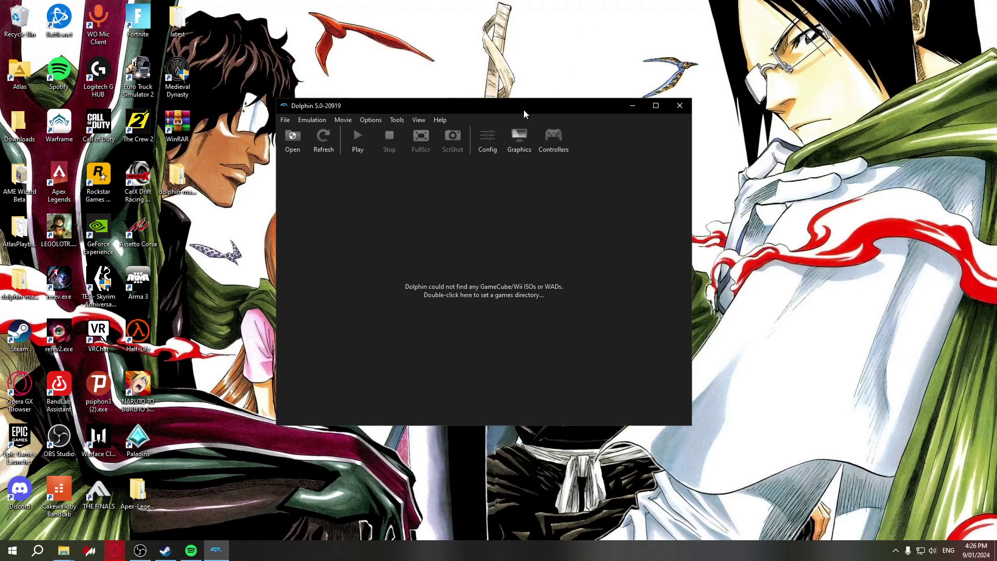
drag(524, 110, 542, 94)
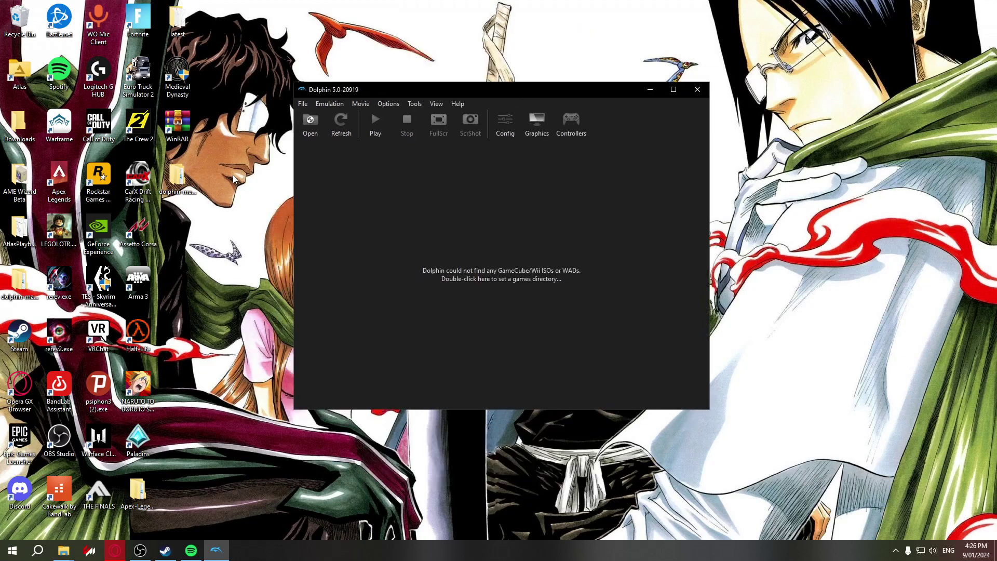
click(385, 103)
mouse_move(415, 104)
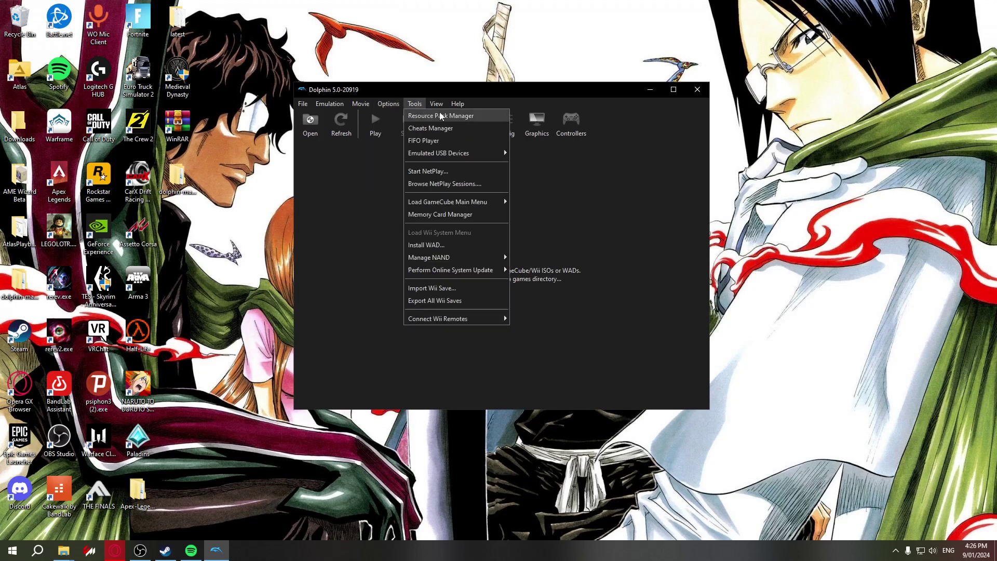
click(478, 101)
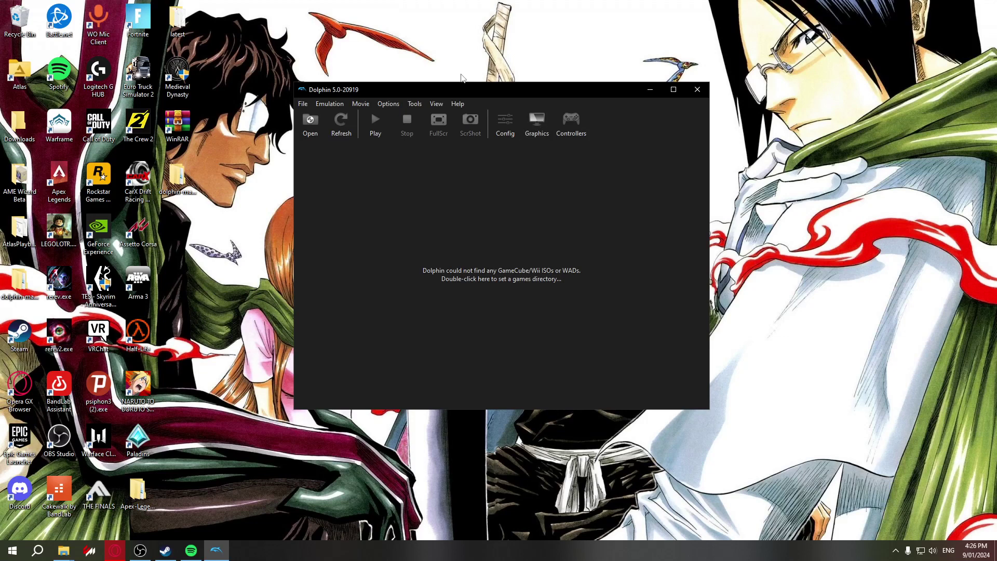
mouse_move(460, 90)
mouse_down()
mouse_move(471, 86)
mouse_move(463, 91)
mouse_up()
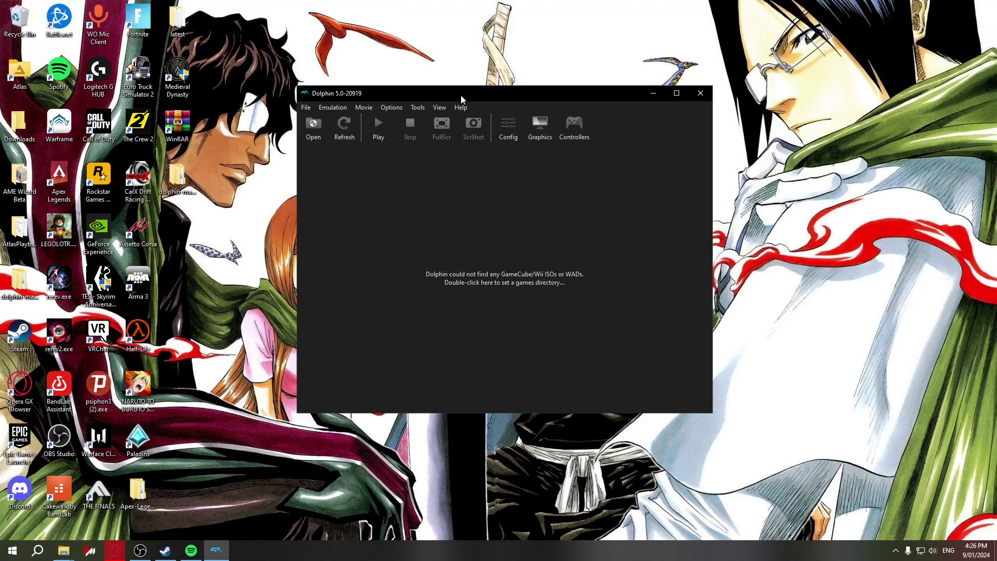
drag(461, 96, 462, 108)
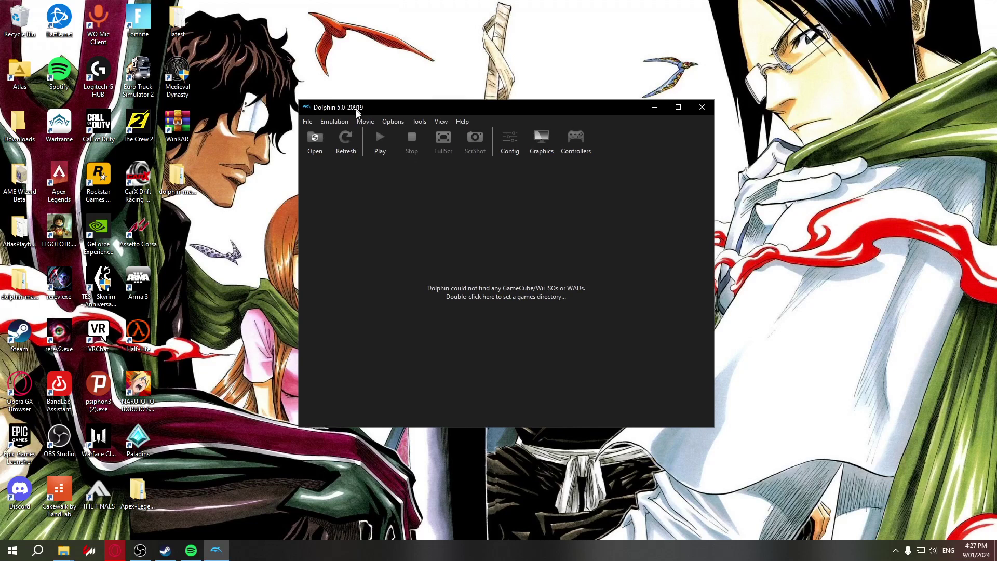
drag(356, 108, 358, 116)
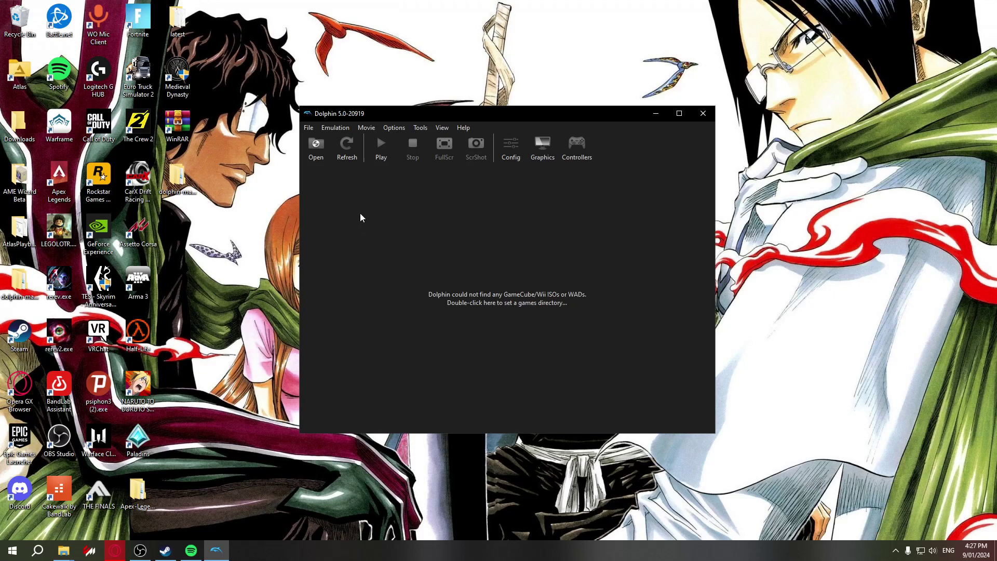
click(307, 129)
click(308, 129)
click(583, 149)
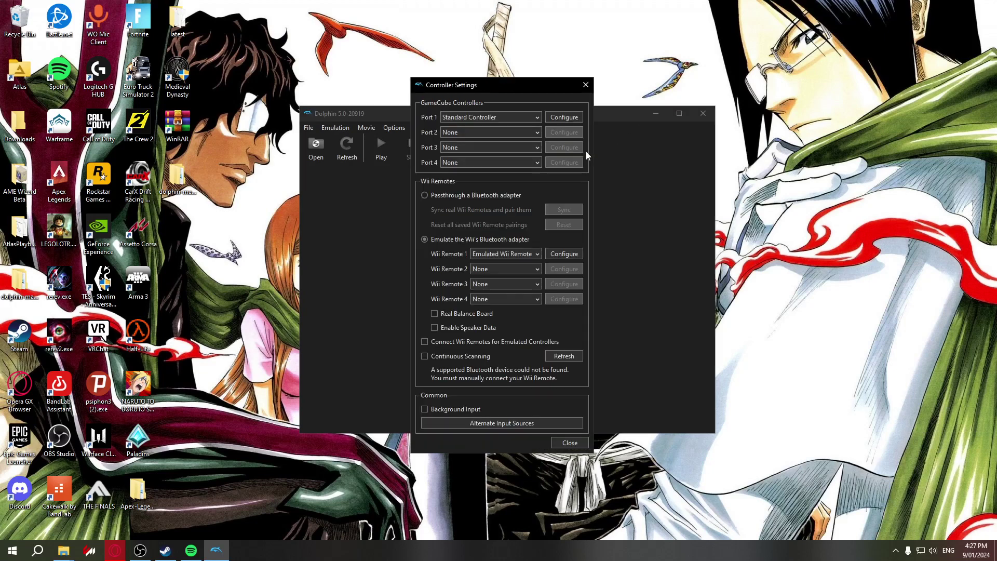
click(509, 118)
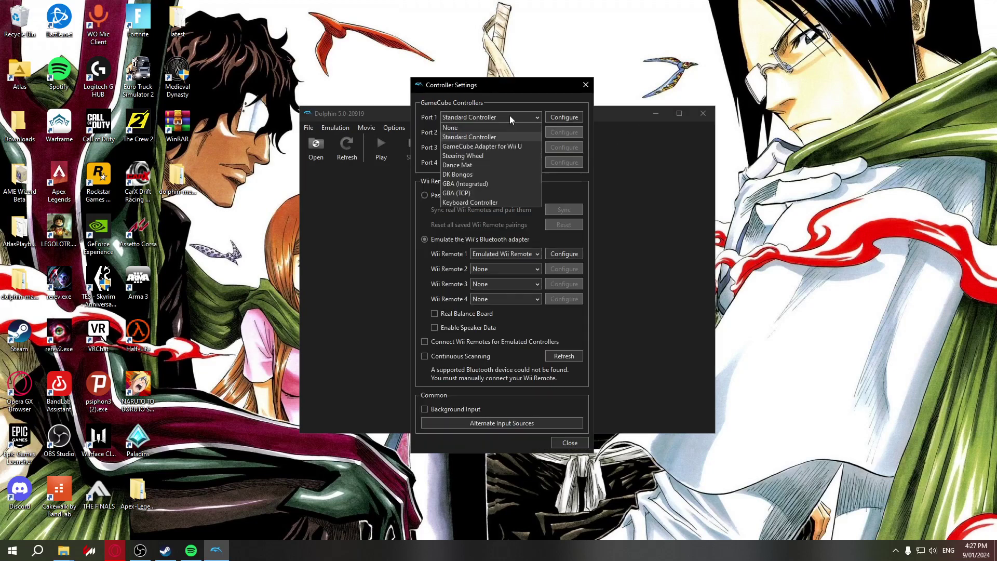
click(554, 117)
click(388, 128)
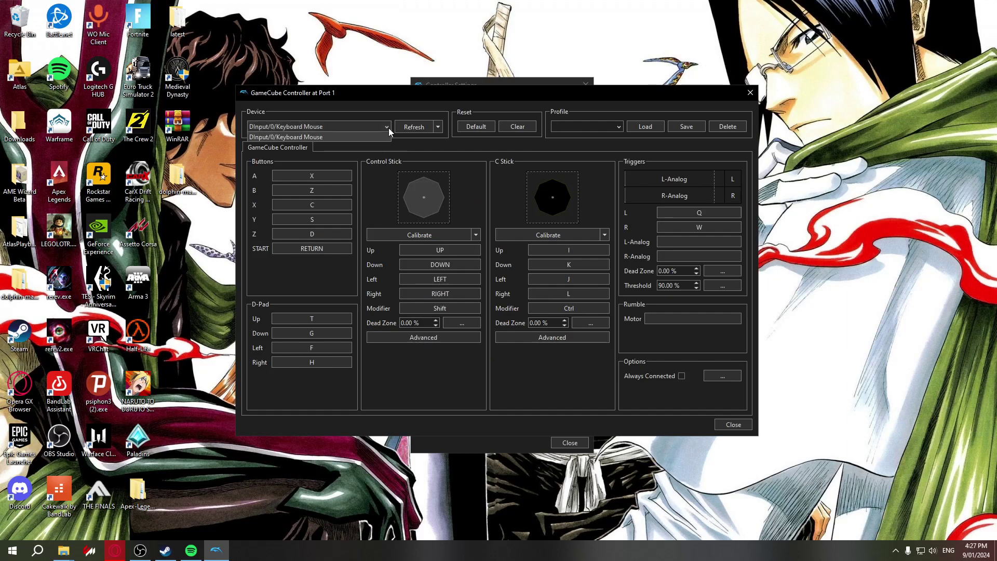
click(601, 126)
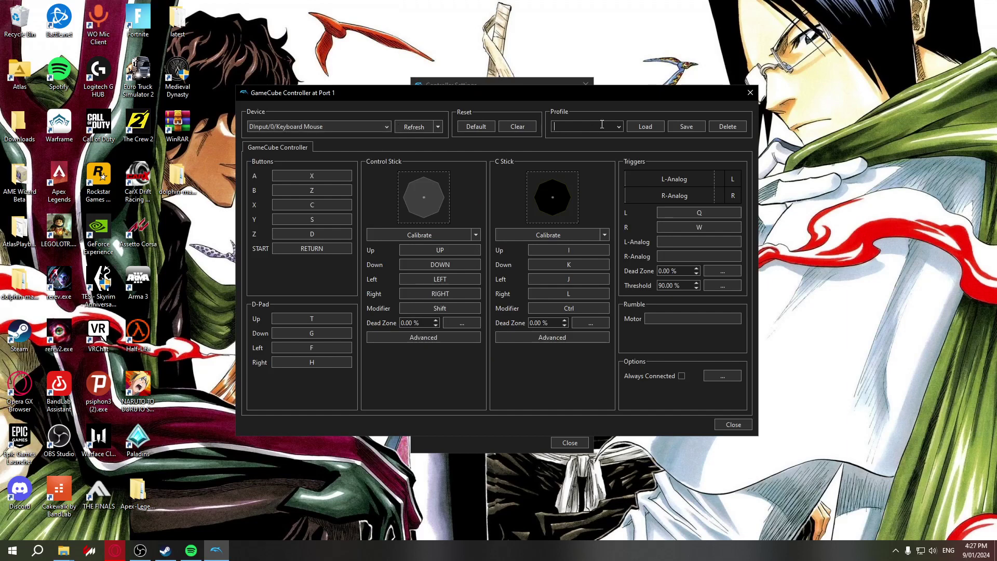
click(744, 93)
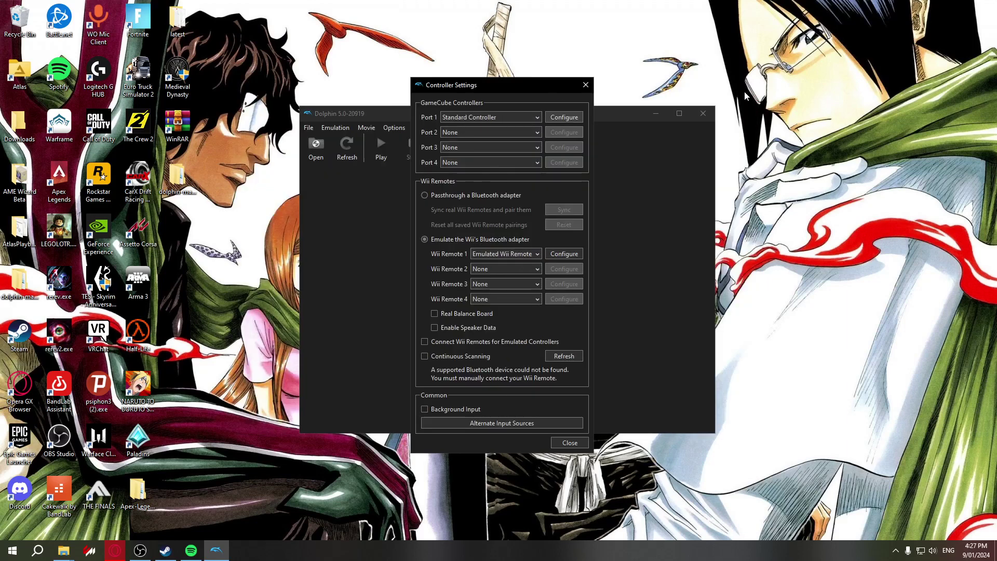
click(584, 86)
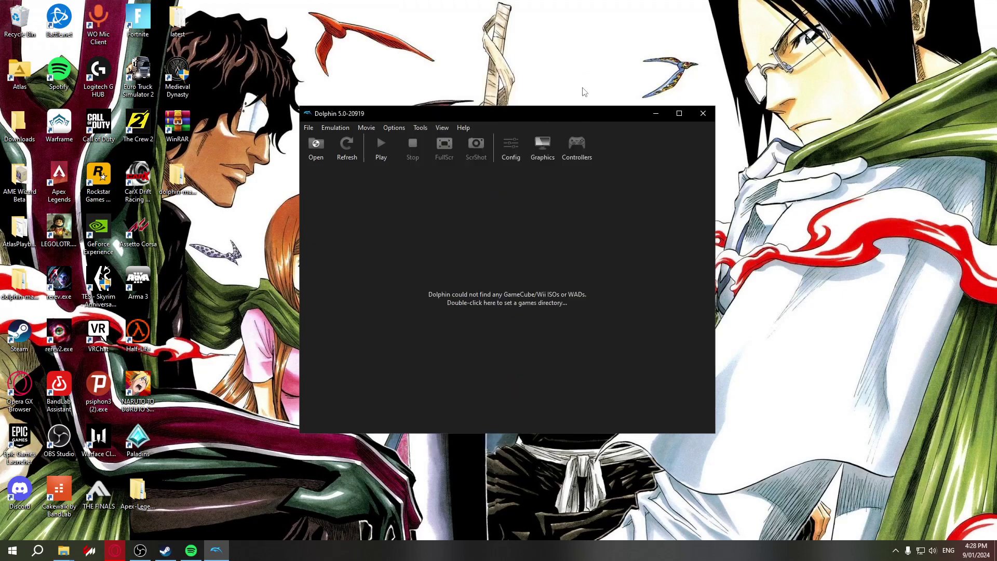
Close the Dolphin window and restore OBS Studio from the taskbar
click(702, 113)
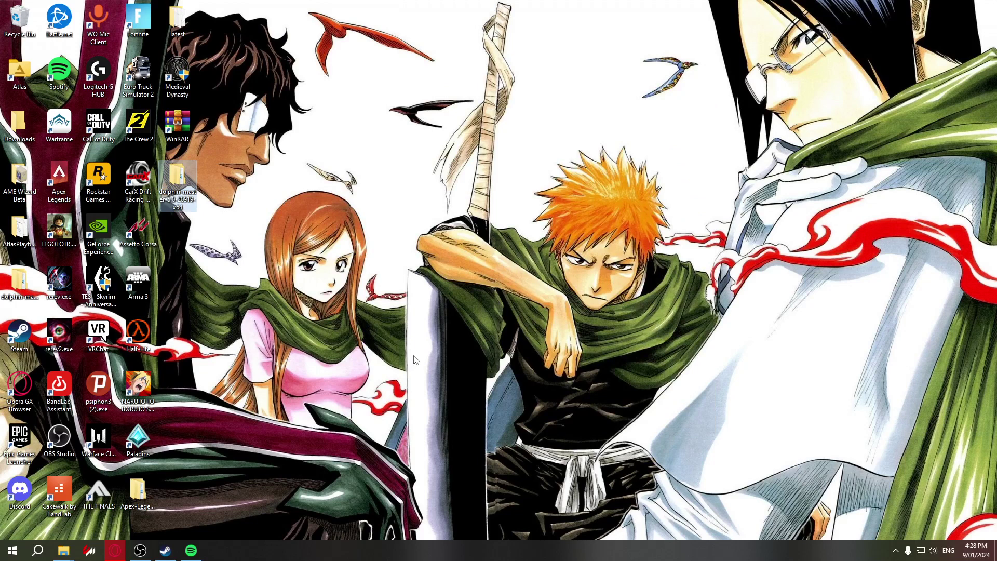
click(140, 550)
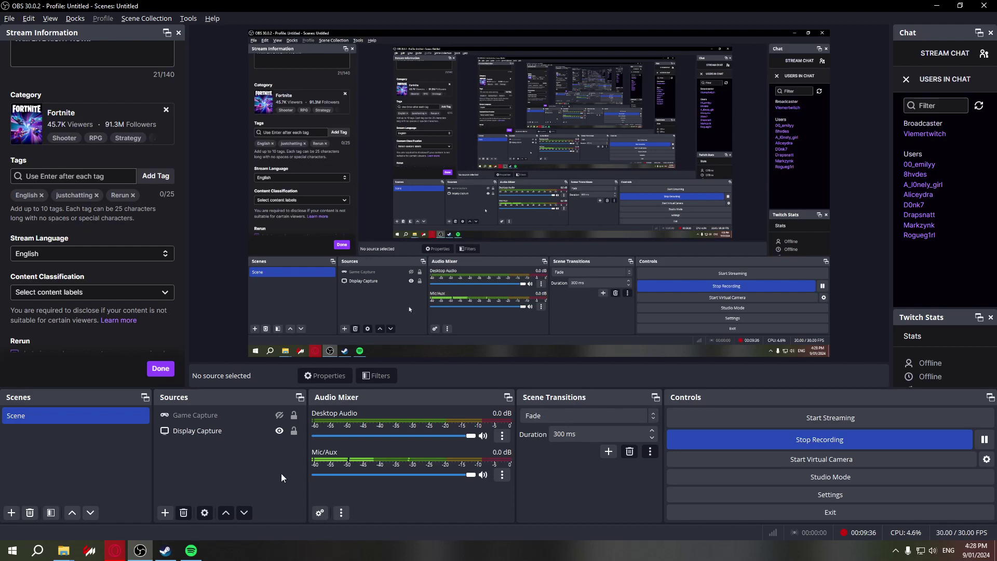